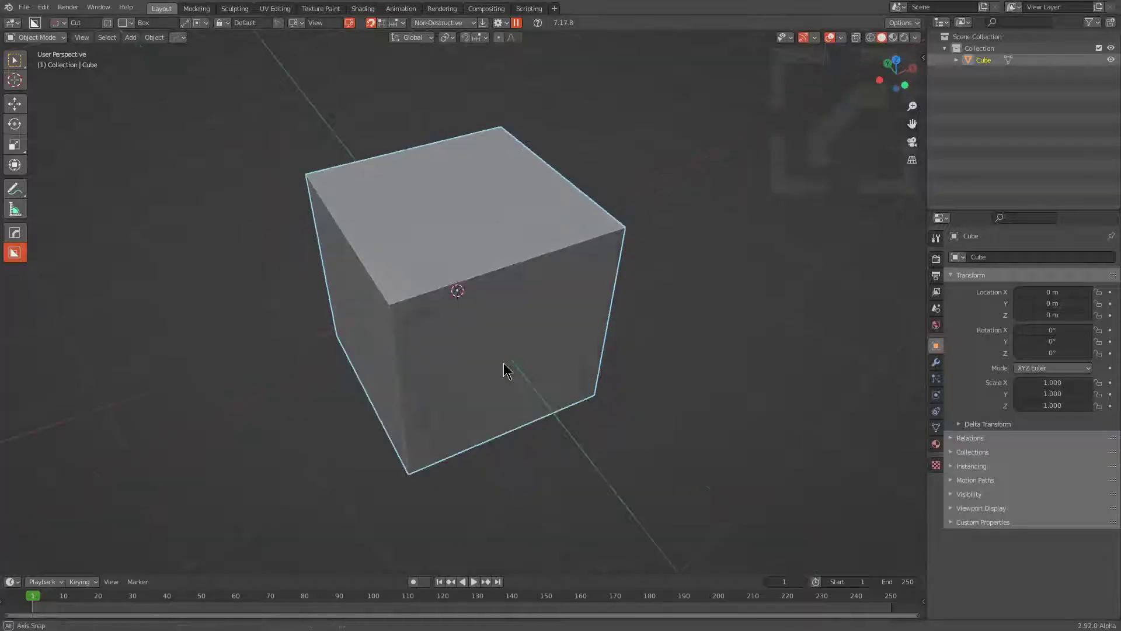
Convert the cube into a sphere with SphereCast and view it from the front in orthographic projection
{"action": "middle_click_drag", "start_coordinate": [503, 363], "coordinate": [544, 346]}
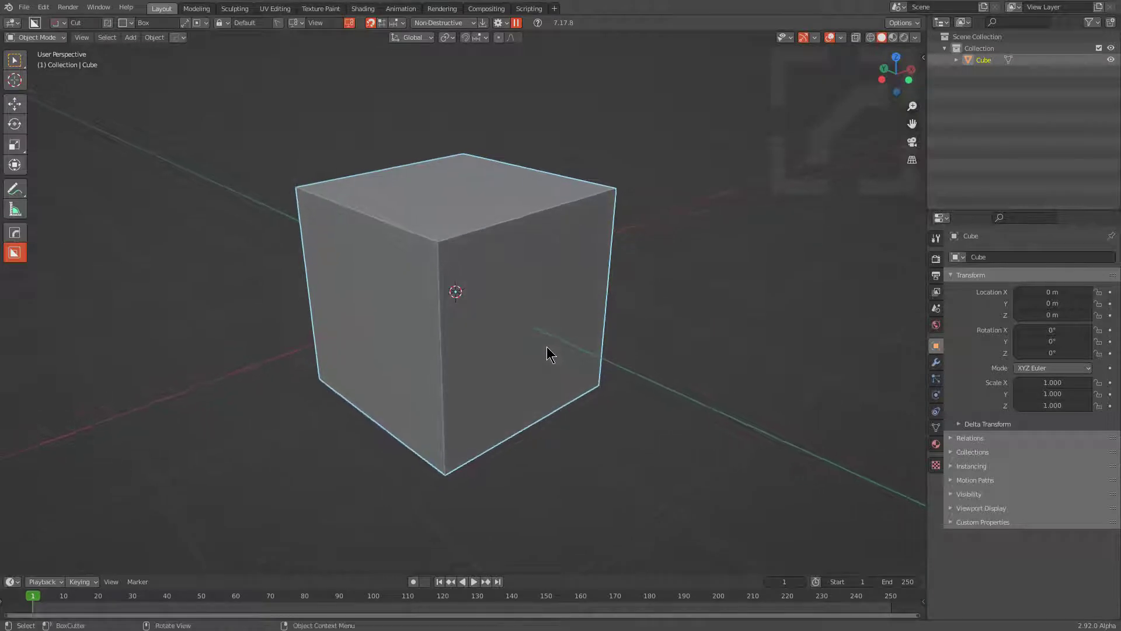
{"action": "key", "text": "q"}
{"action": "mouse_move", "coordinate": [513, 280]}
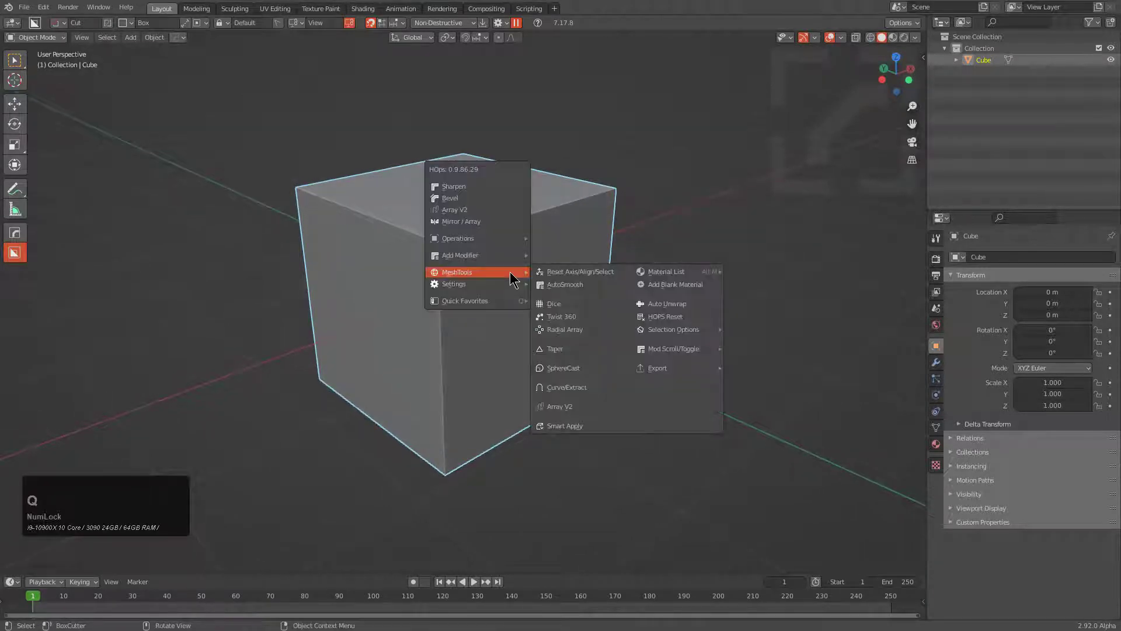
{"action": "left_click", "coordinate": [579, 371]}
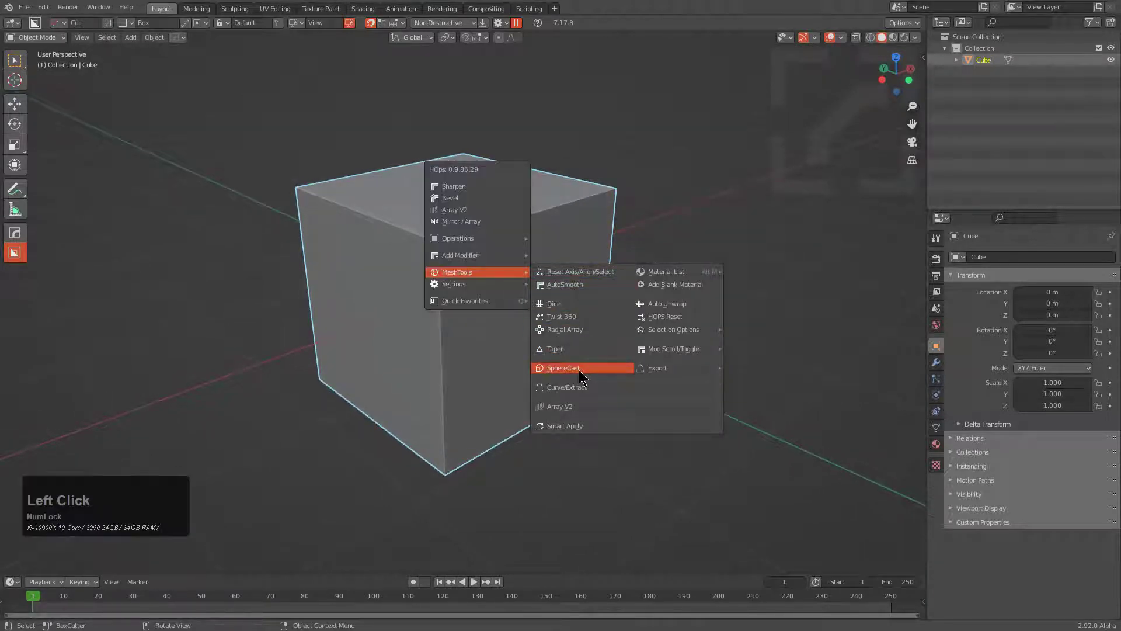
{"action": "middle_click_drag", "start_coordinate": [539, 339], "coordinate": [461, 305]}
{"action": "key", "text": "KP_5"}
{"action": "scroll", "coordinate": [461, 303], "scroll_direction": "up", "scroll_amount": 5}
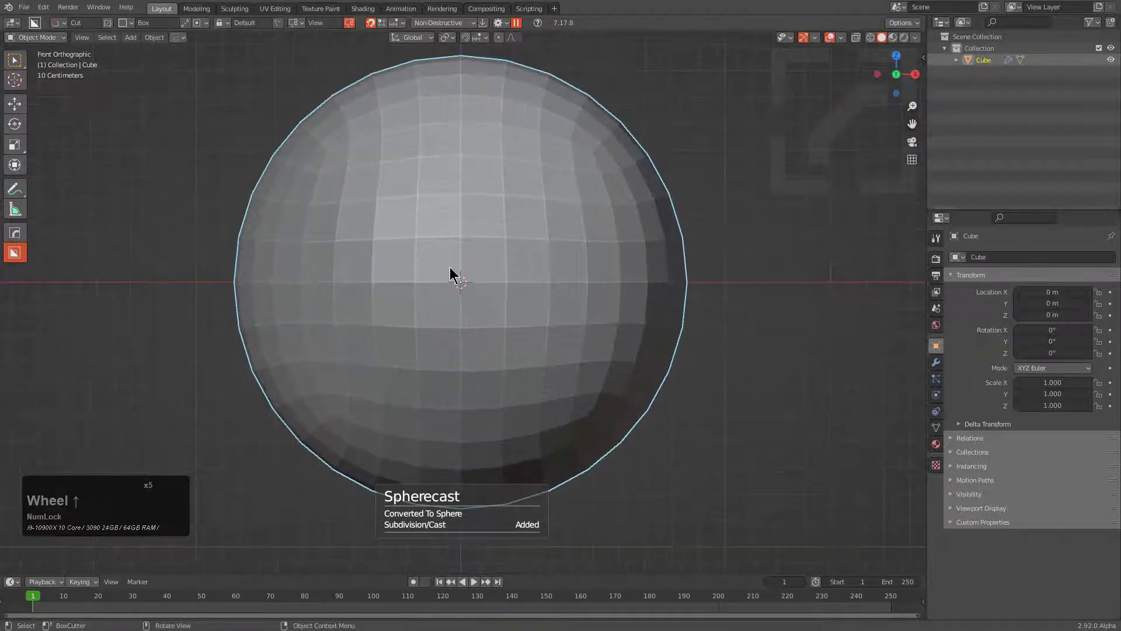
Set the BoxCutter alignment to Object and its cutting shape to Circle
{"action": "left_click", "coordinate": [350, 23]}
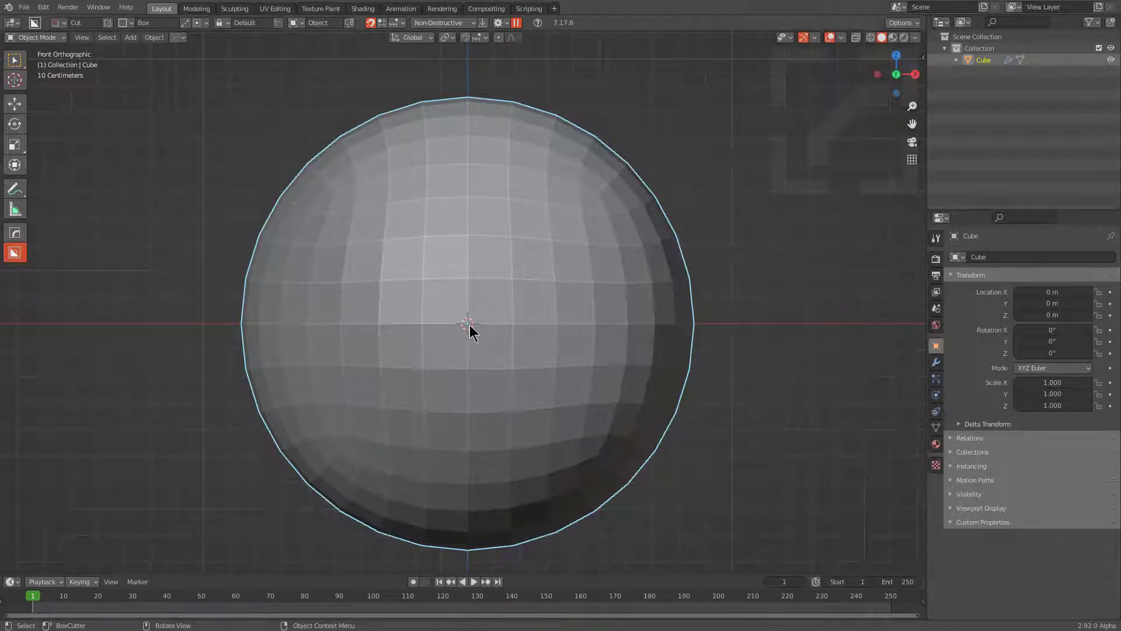
{"action": "key", "text": "ctrl"}
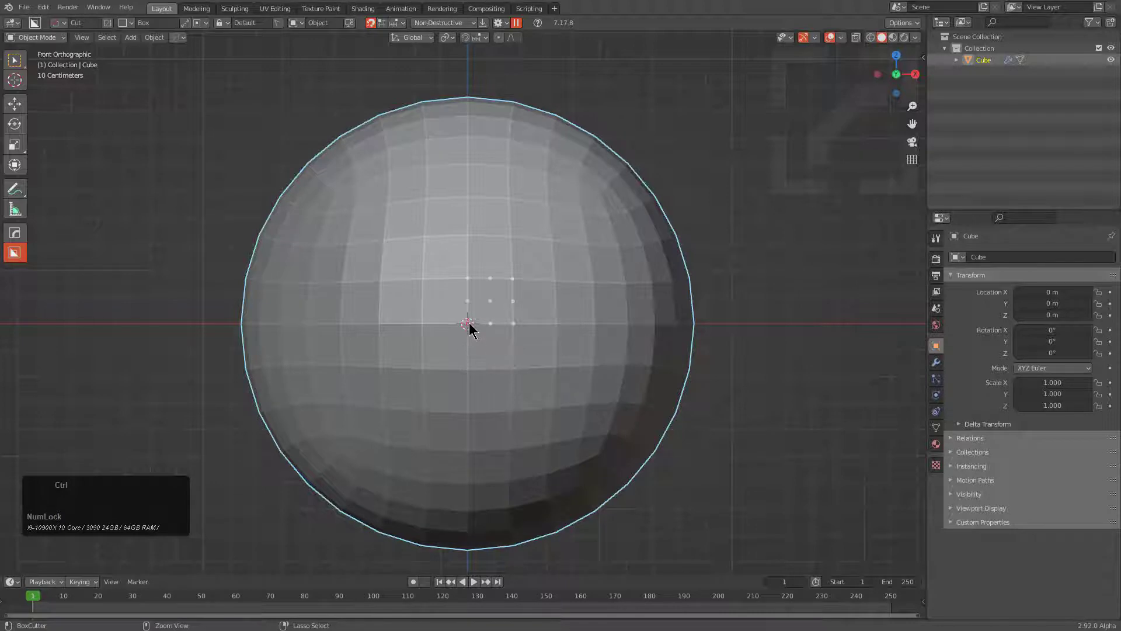
{"action": "key", "text": "d"}
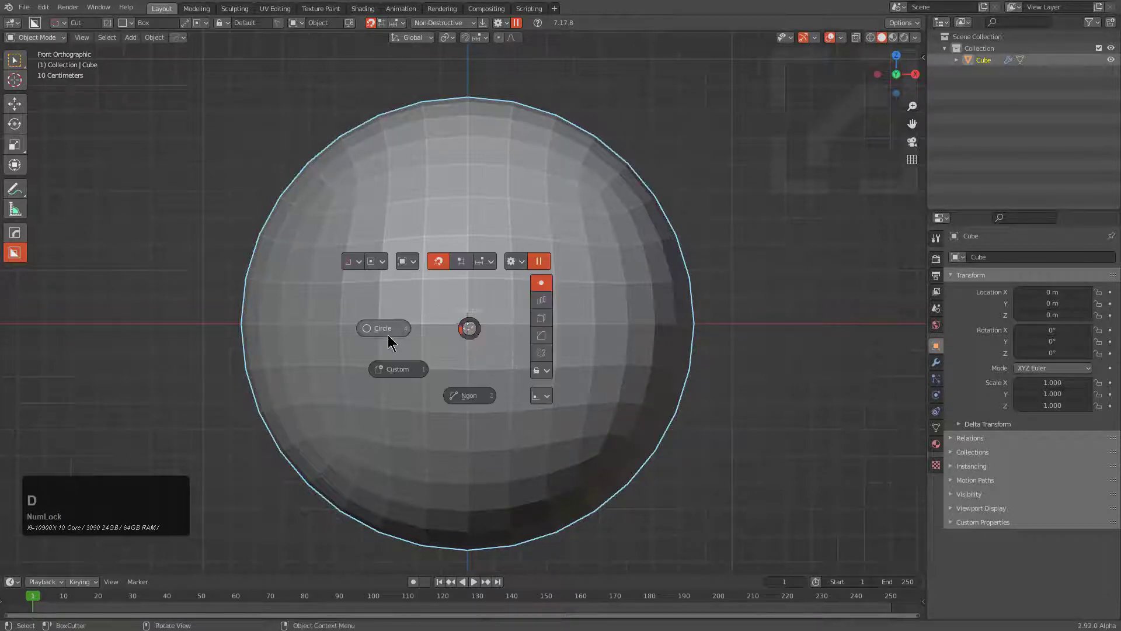
{"action": "left_click", "coordinate": [388, 335]}
Cut a circular hole of about 1.123 from the sphere's centre, and undo the cut
{"action": "mouse_move", "coordinate": [471, 325]}
{"action": "left_mouse_down"}
{"action": "mouse_move", "coordinate": [506, 345]}
{"action": "mouse_move", "coordinate": [616, 361]}
{"action": "left_mouse_up"}
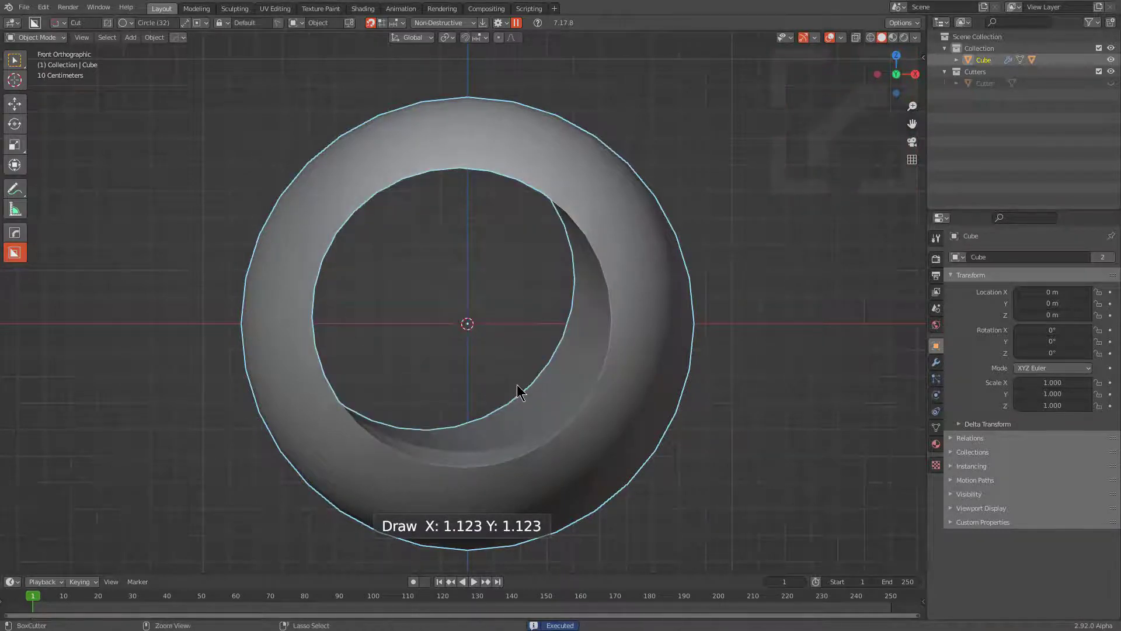
{"action": "key", "text": "ctrl+z"}
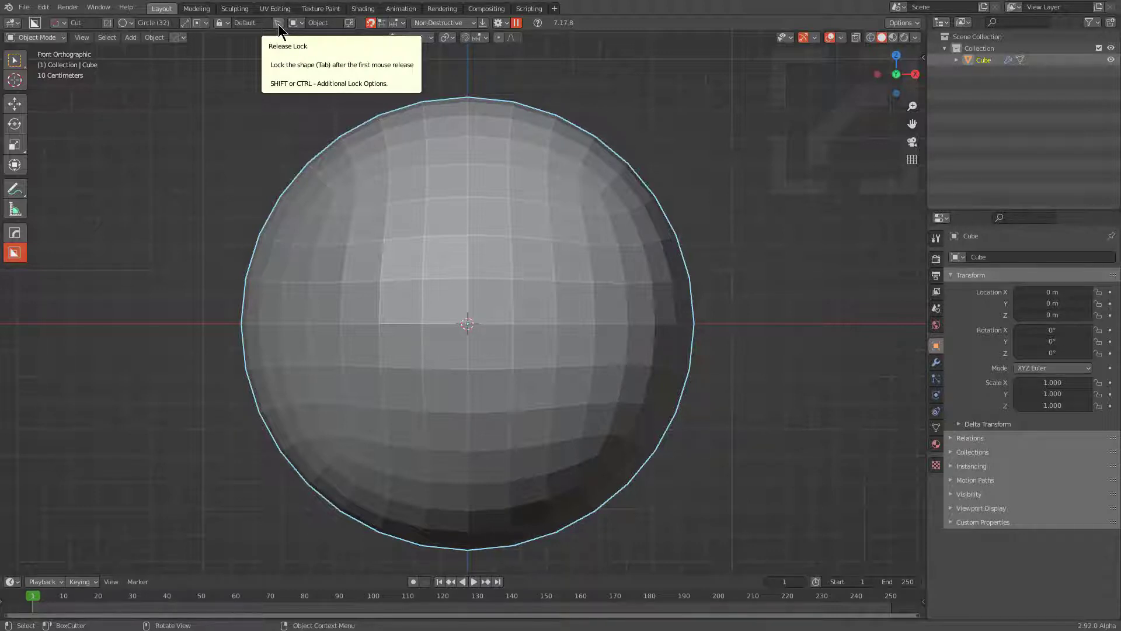
Enable Release Lock so that drawn cutter shapes stay locked on release
{"action": "left_click", "coordinate": [278, 23]}
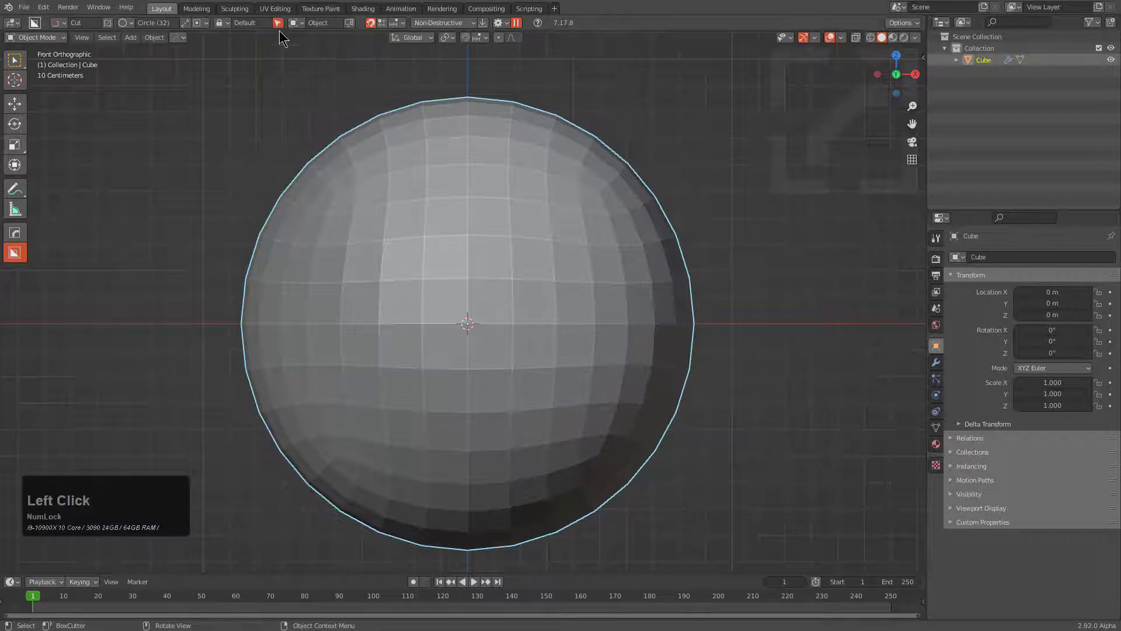
{"action": "key", "text": "ctrl"}
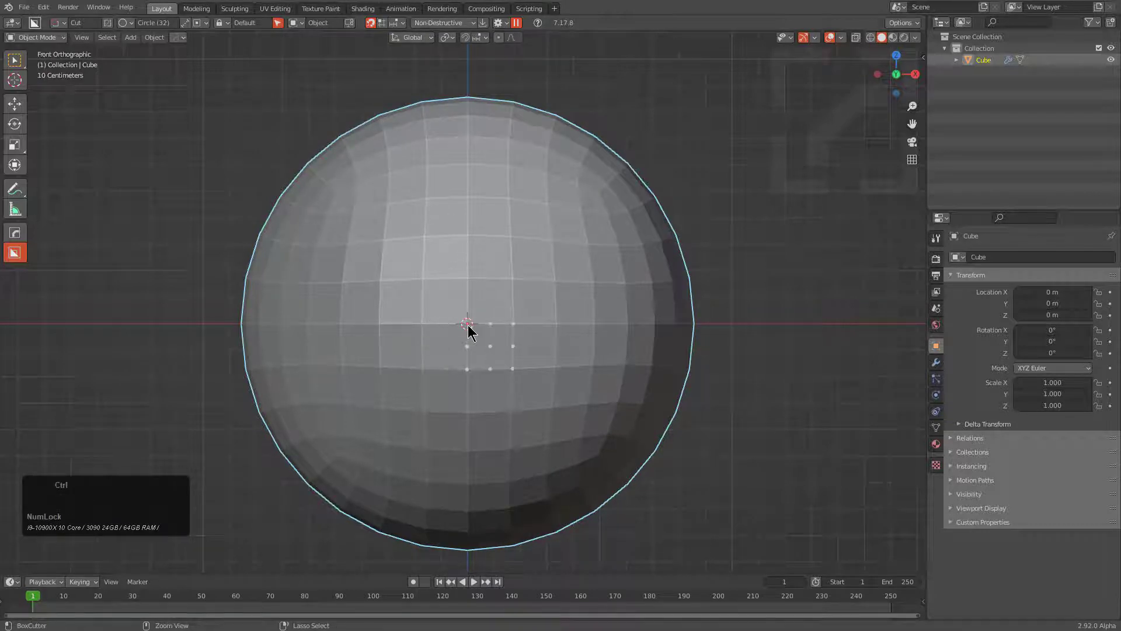
Try an object-aligned circular cutter of about 1.234 at the sphere's centre, check its angle from the side, and cancel it
{"action": "mouse_move", "coordinate": [468, 326]}
{"action": "left_mouse_down"}
{"action": "mouse_move", "coordinate": [648, 377]}
{"action": "mouse_move", "coordinate": [630, 367]}
{"action": "left_mouse_up"}
{"action": "middle_click_drag", "start_coordinate": [370, 272], "coordinate": [547, 349]}
{"action": "scroll", "coordinate": [657, 307], "scroll_direction": "up", "scroll_amount": 2}
{"action": "middle_click_drag", "start_coordinate": [656, 307], "coordinate": [638, 235]}
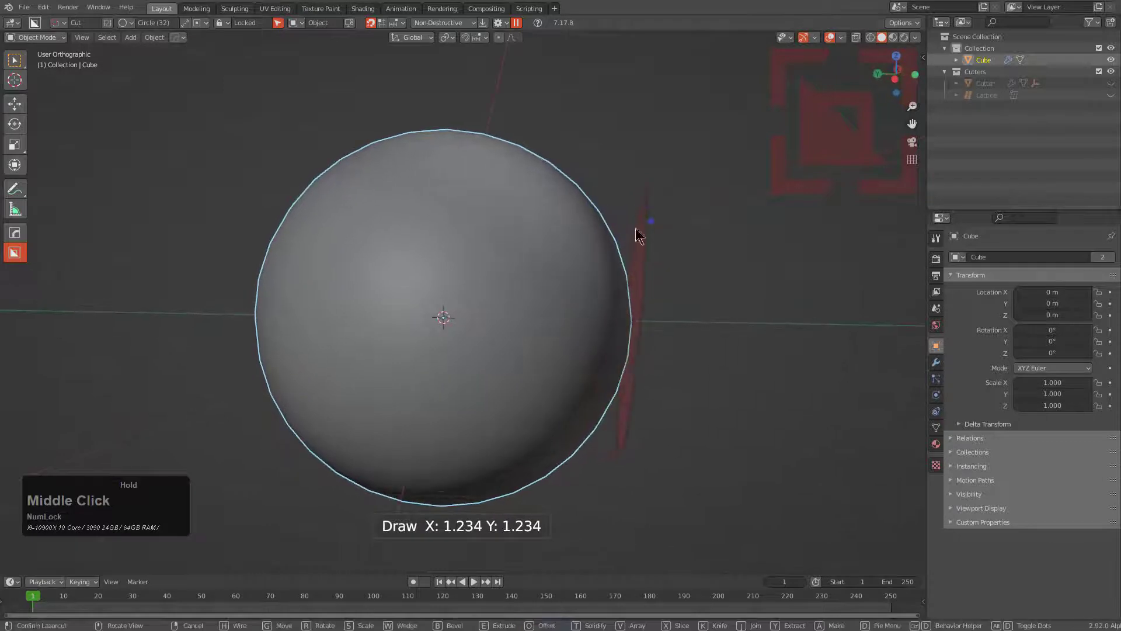
{"action": "middle_click_drag", "start_coordinate": [537, 300], "coordinate": [458, 317]}
{"action": "scroll", "coordinate": [532, 332], "scroll_direction": "down", "scroll_amount": 2}
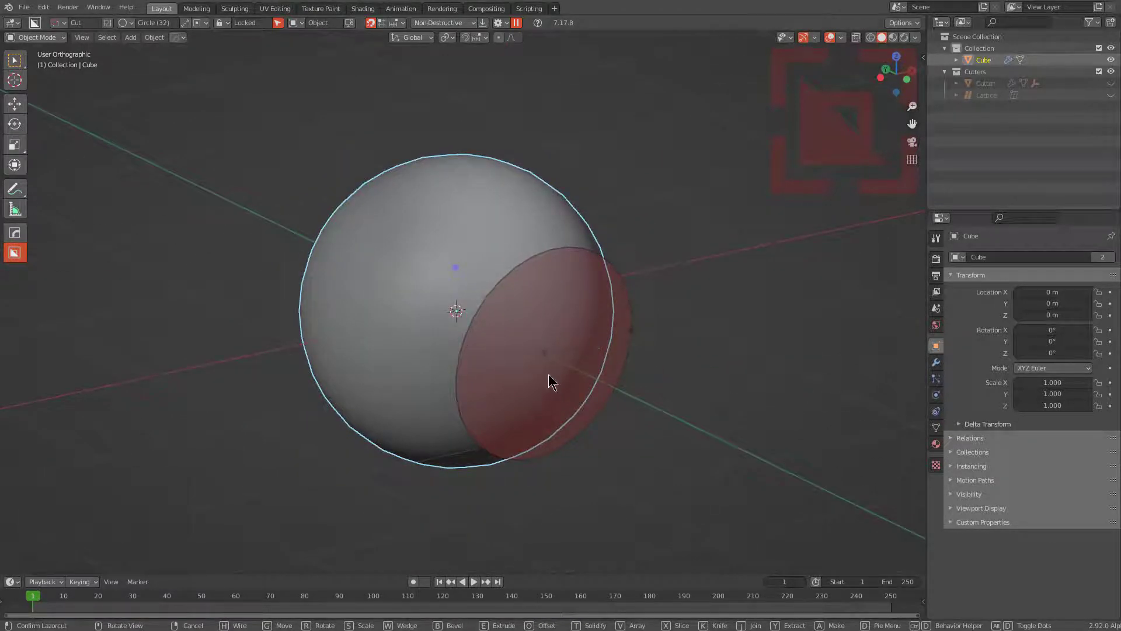
{"action": "middle_click_drag", "start_coordinate": [551, 380], "coordinate": [564, 244]}
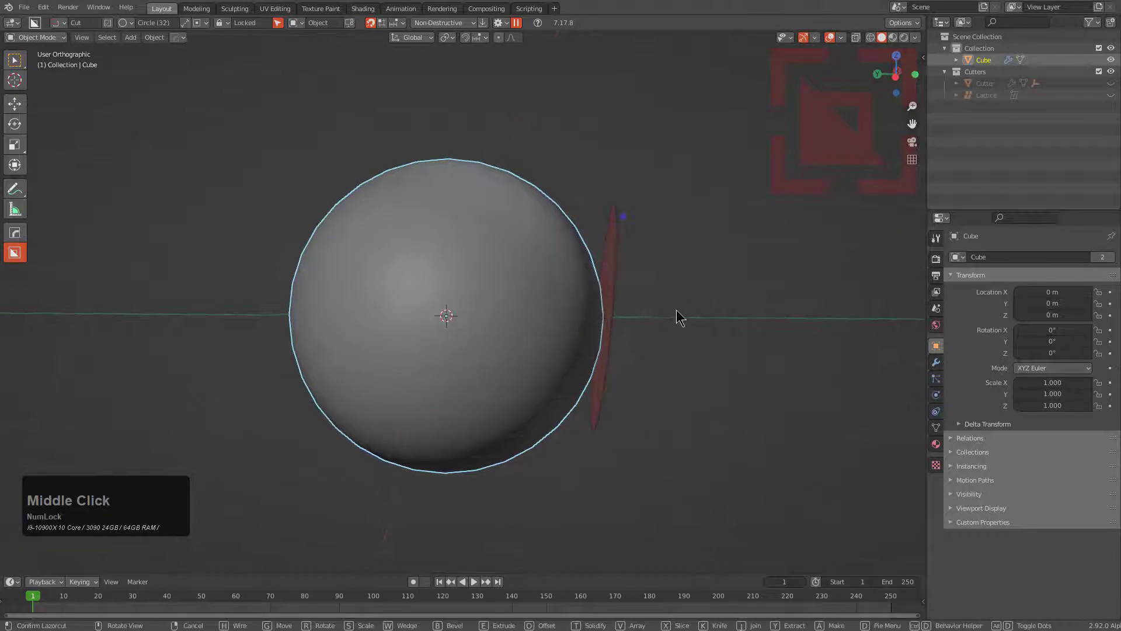
{"action": "middle_click_drag", "start_coordinate": [714, 327], "coordinate": [686, 349]}
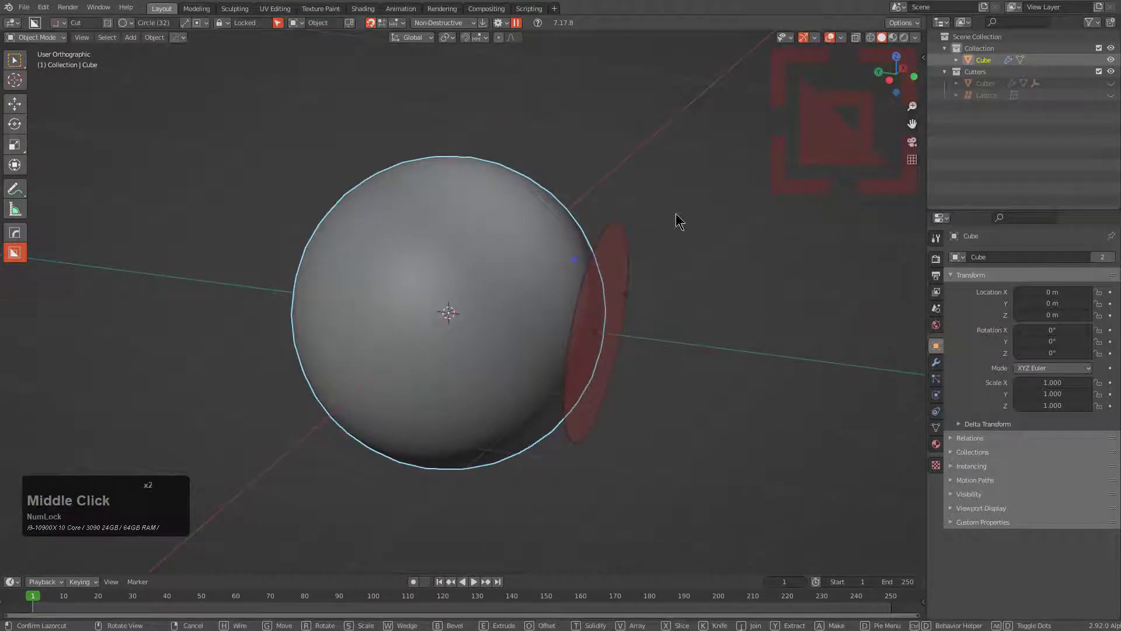
{"action": "right_click", "coordinate": [677, 134]}
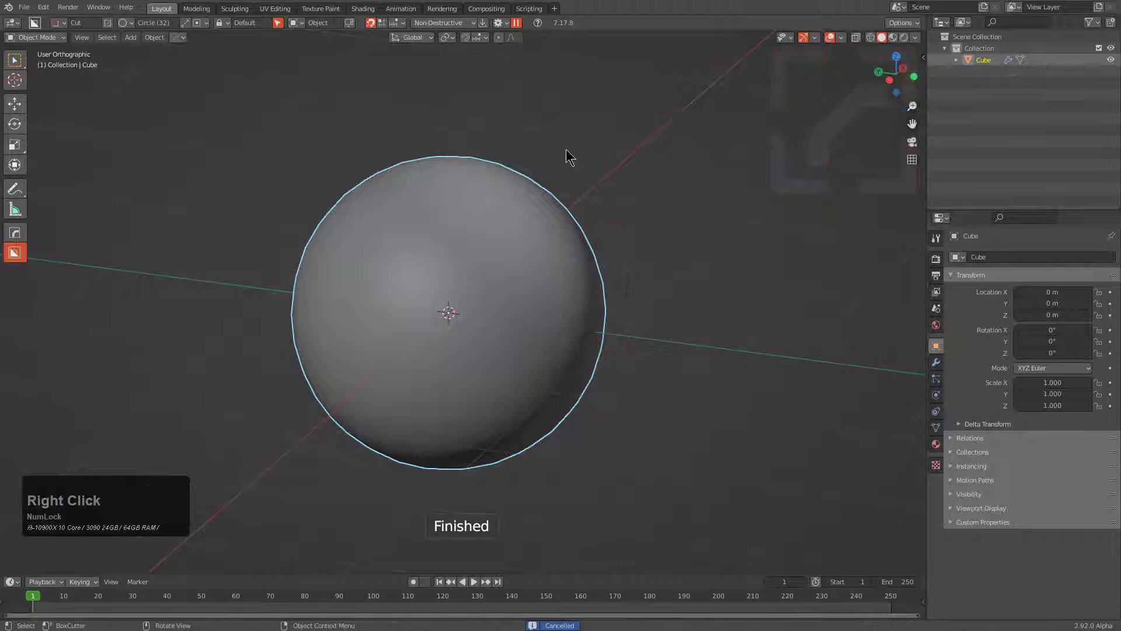
Set the cutter alignment to View, enable grid snapping, and return to the front orthographic view
{"action": "left_click", "coordinate": [349, 23]}
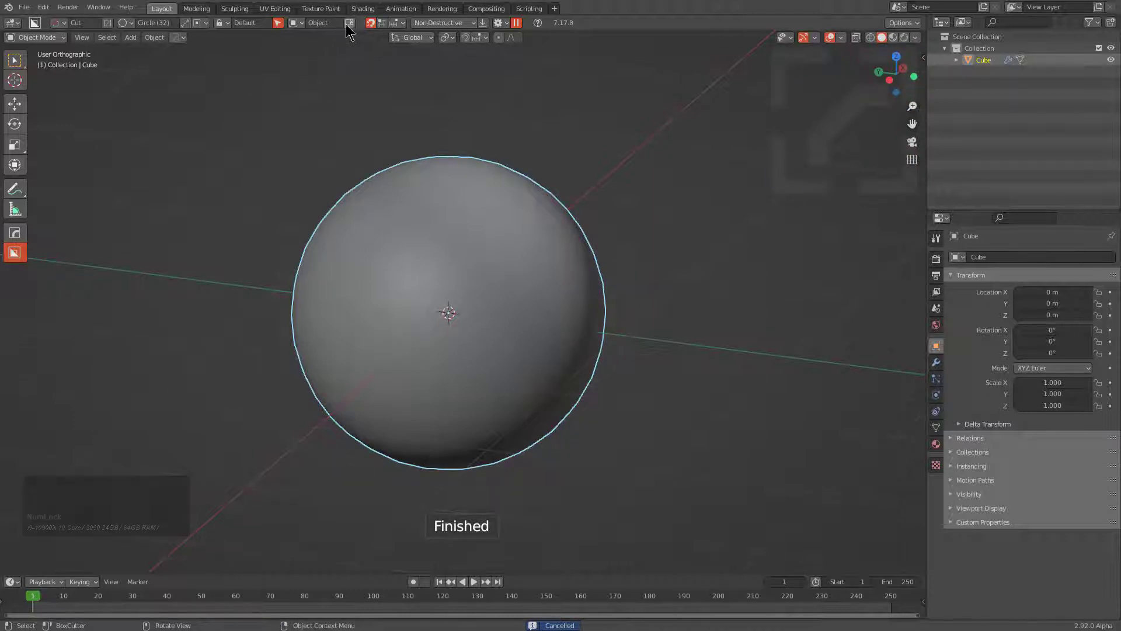
{"action": "left_click", "coordinate": [382, 22]}
{"action": "middle_click_drag", "start_coordinate": [526, 418], "coordinate": [398, 377], "text": "alt"}
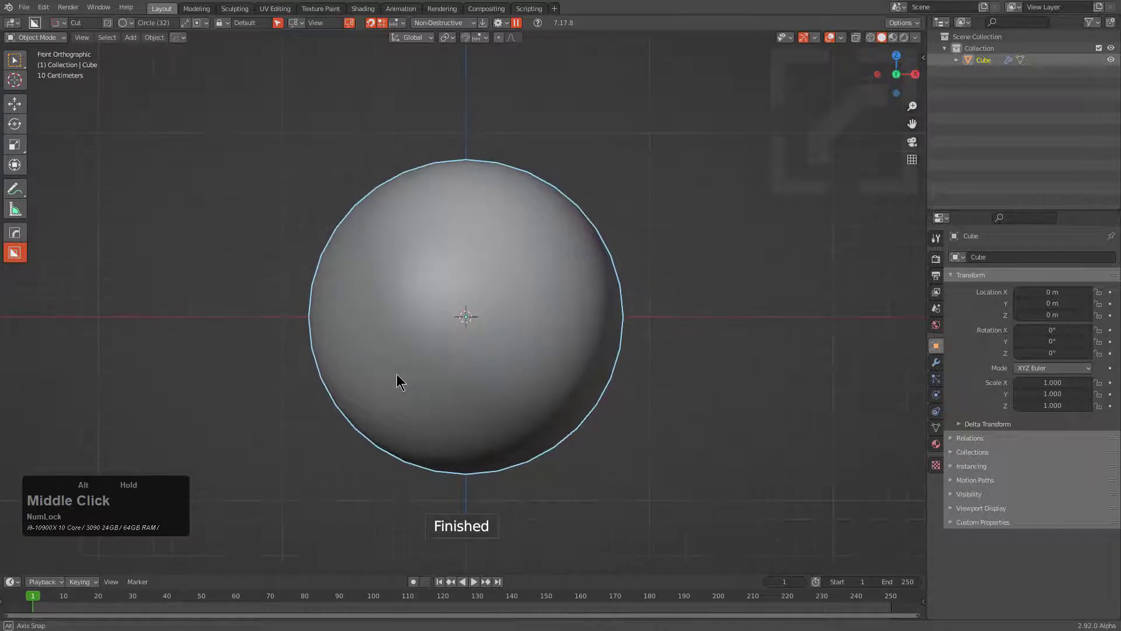
{"action": "scroll", "coordinate": [523, 360], "scroll_direction": "up", "scroll_amount": 2}
{"action": "scroll", "coordinate": [474, 329], "scroll_direction": "up", "scroll_amount": 2, "text": "ctrl"}
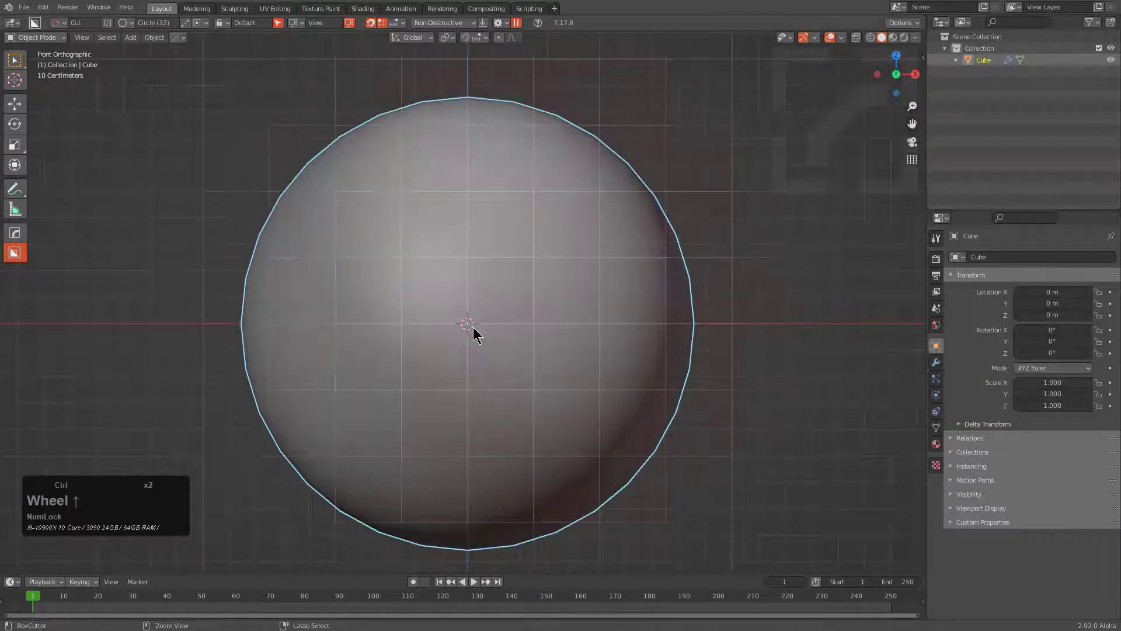
Draw a circular cutter of about 1.236 centred on the sphere and check its orientation from the left side
{"action": "mouse_move", "coordinate": [469, 328]}
{"action": "left_mouse_down"}
{"action": "mouse_move", "coordinate": [553, 368]}
{"action": "mouse_move", "coordinate": [632, 382]}
{"action": "left_mouse_up"}
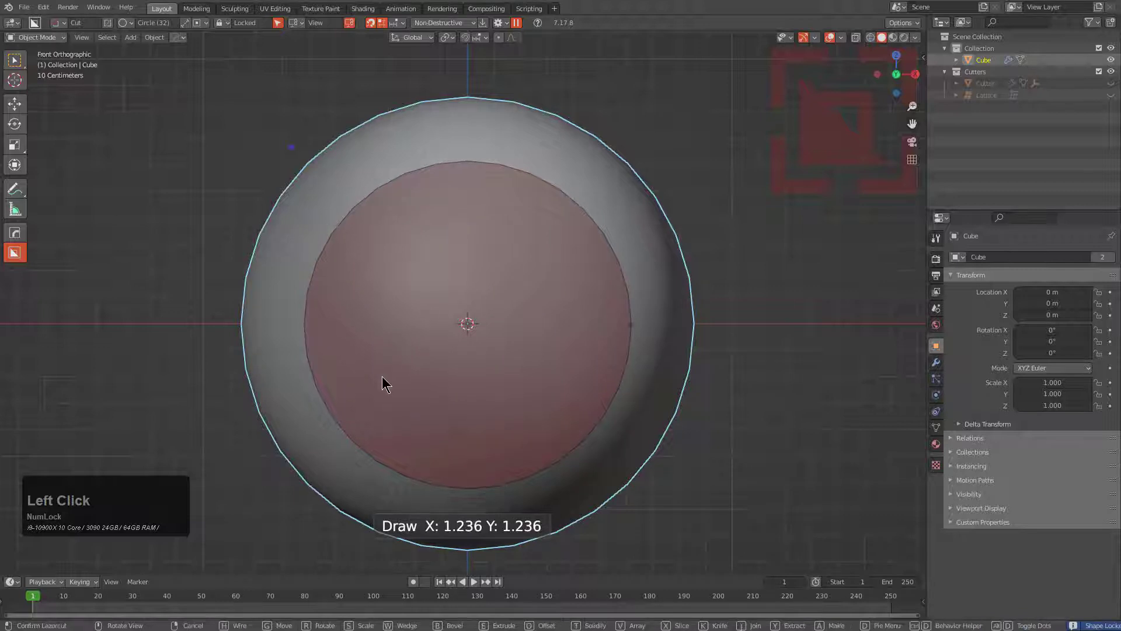
{"action": "middle_click_drag", "start_coordinate": [383, 377], "coordinate": [608, 383]}
{"action": "scroll", "coordinate": [788, 332], "scroll_direction": "down", "scroll_amount": 1}
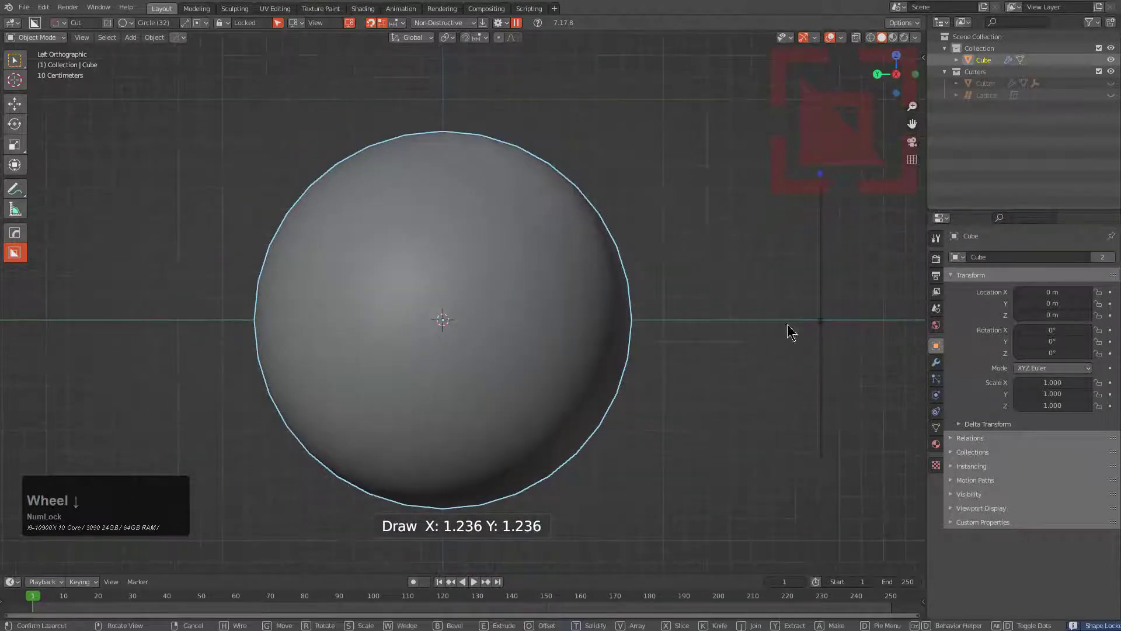
Extrude the circular cutter all the way through the sphere and apply the cut
{"action": "mouse_move", "coordinate": [821, 321]}
{"action": "left_mouse_down"}
{"action": "mouse_move", "coordinate": [476, 333]}
{"action": "mouse_move", "coordinate": [835, 346]}
{"action": "left_mouse_up"}
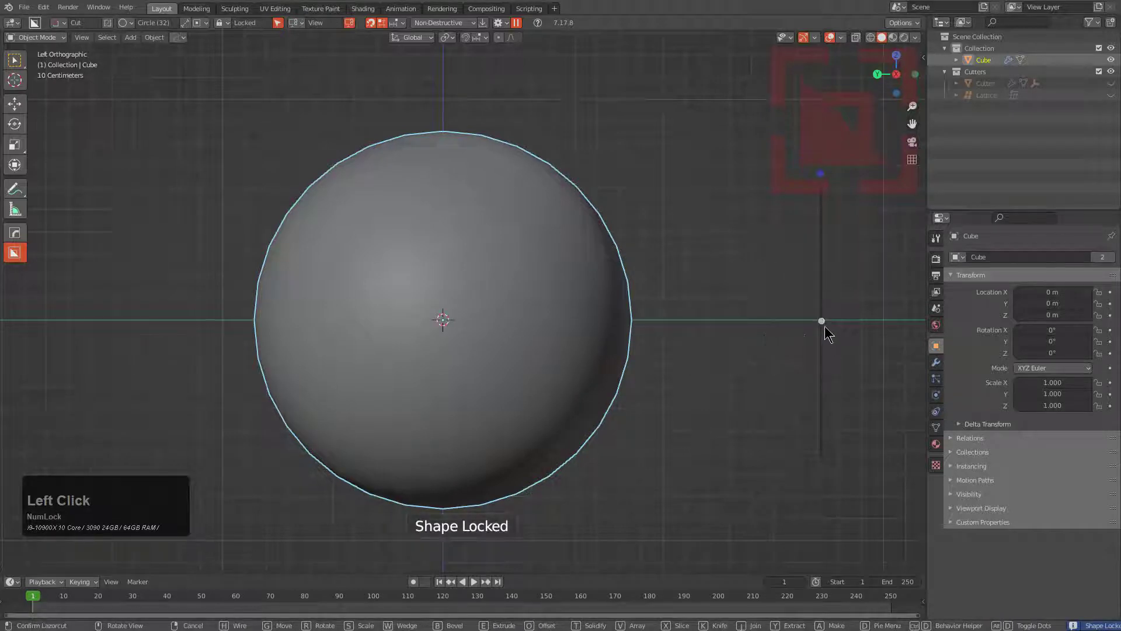
{"action": "key", "text": "e"}
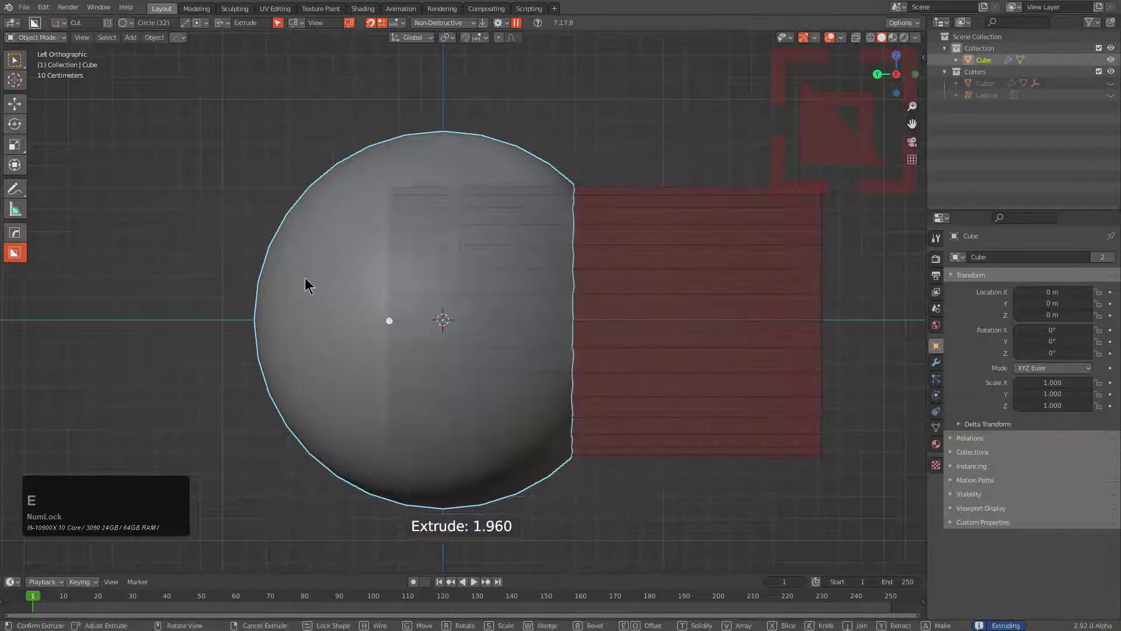
{"action": "left_click", "coordinate": [102, 258]}
{"action": "middle_click_drag", "start_coordinate": [601, 292], "coordinate": [579, 330]}
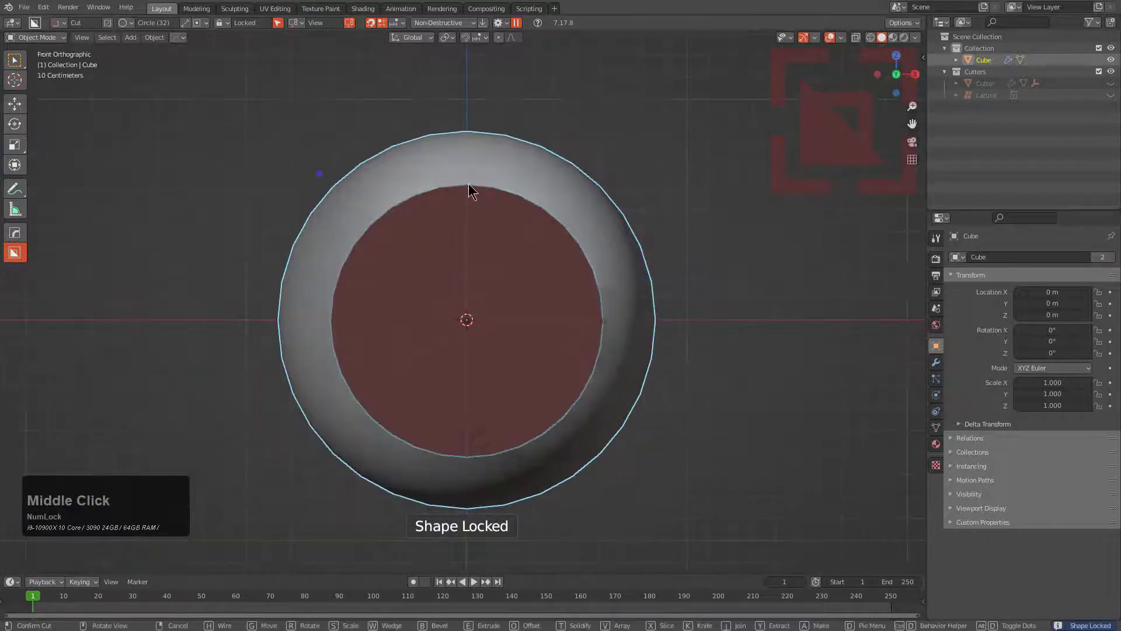
{"action": "mouse_move", "coordinate": [604, 321]}
{"action": "left_mouse_down"}
{"action": "mouse_move", "coordinate": [580, 320]}
{"action": "mouse_move", "coordinate": [594, 339]}
{"action": "left_mouse_up"}
{"action": "middle_click_drag", "start_coordinate": [591, 321], "coordinate": [594, 339]}
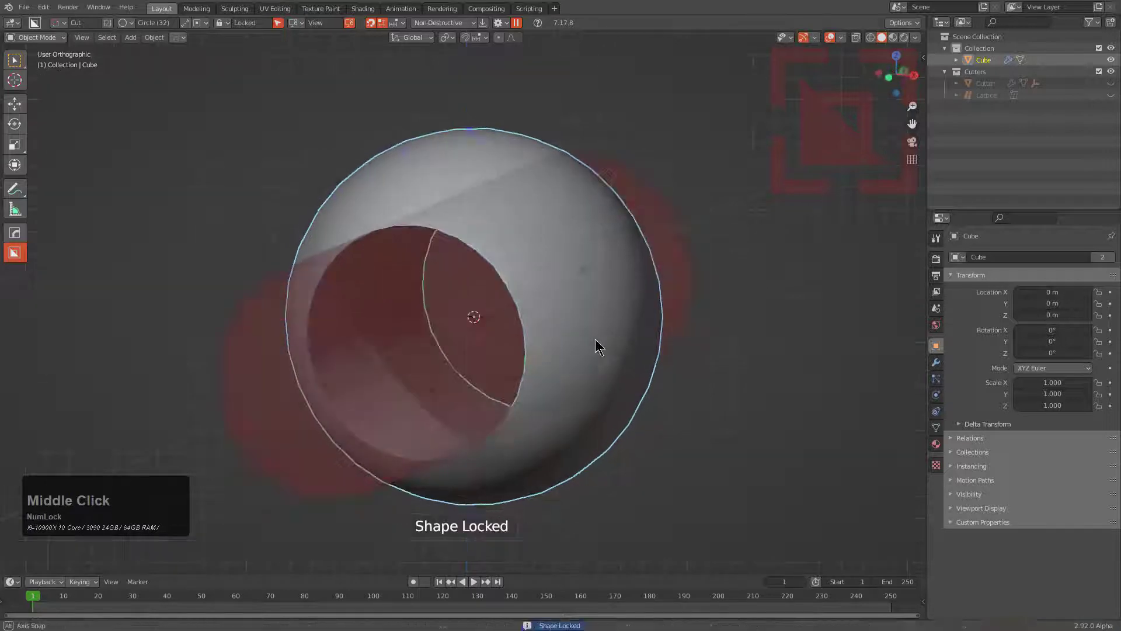
{"action": "left_click_drag", "start_coordinate": [595, 339], "coordinate": [559, 331]}
{"action": "middle_click_drag", "start_coordinate": [594, 339], "coordinate": [559, 331]}
{"action": "left_click_drag", "start_coordinate": [559, 331], "coordinate": [528, 318]}
Inspect the shading around the hole's edge and turn on the wireframe overlay
{"action": "scroll", "coordinate": [528, 317], "scroll_direction": "up", "scroll_amount": 4}
{"action": "scroll", "coordinate": [508, 306], "scroll_direction": "down", "scroll_amount": 1}
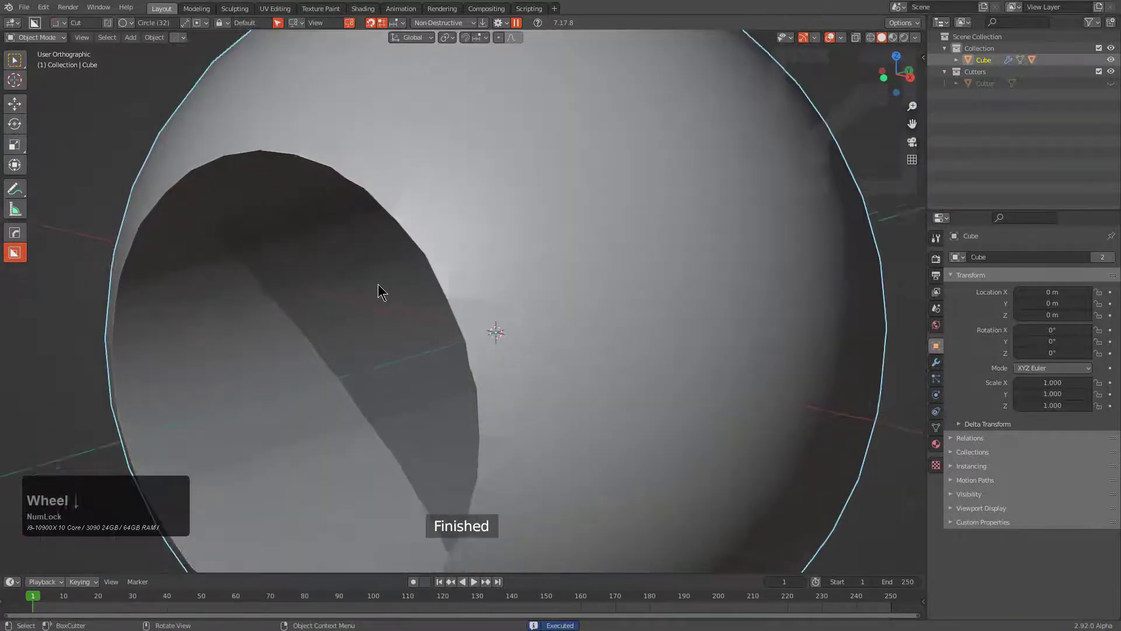
{"action": "middle_click", "coordinate": [257, 228]}
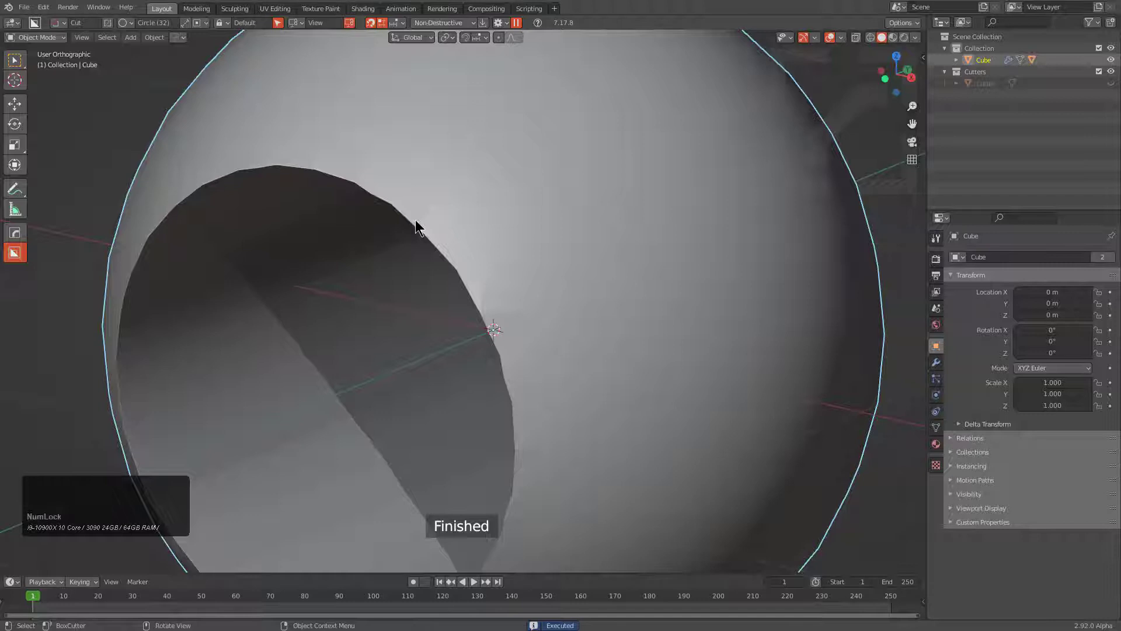
{"action": "scroll", "coordinate": [528, 395], "scroll_direction": "down", "scroll_amount": 1}
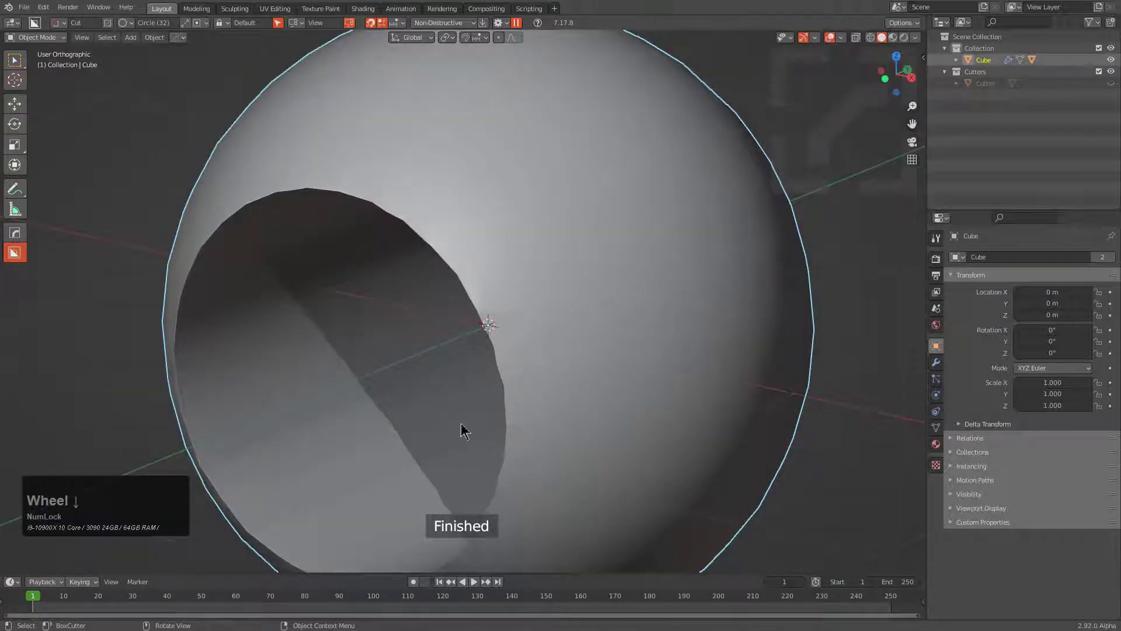
{"action": "middle_click", "coordinate": [455, 386]}
{"action": "scroll", "coordinate": [458, 344], "scroll_direction": "down", "scroll_amount": 1}
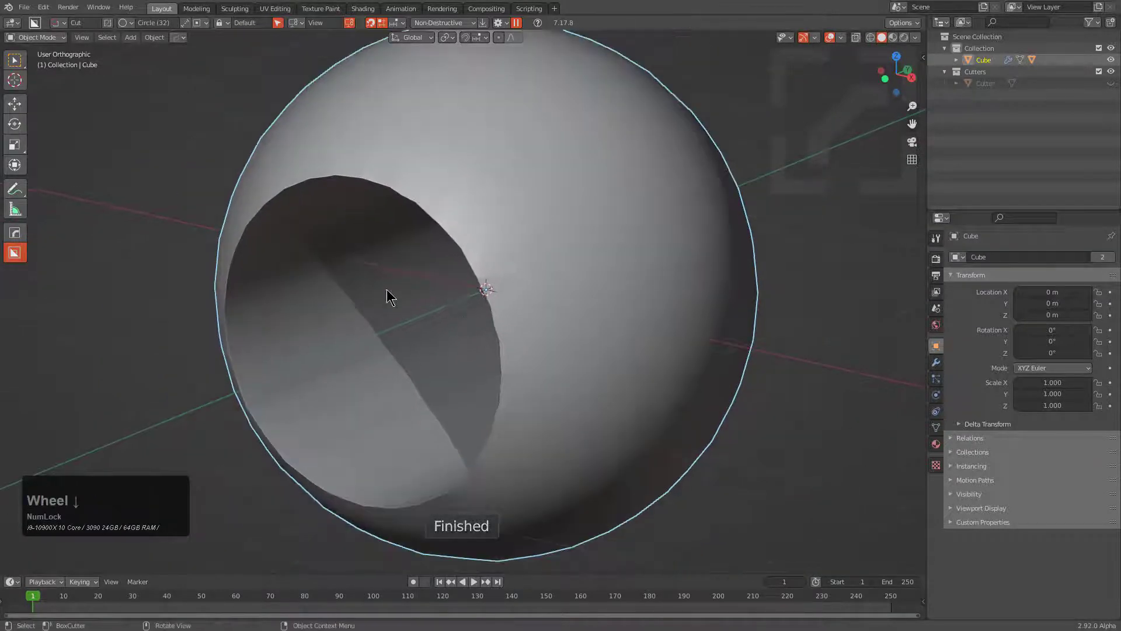
{"action": "key", "text": "v"}
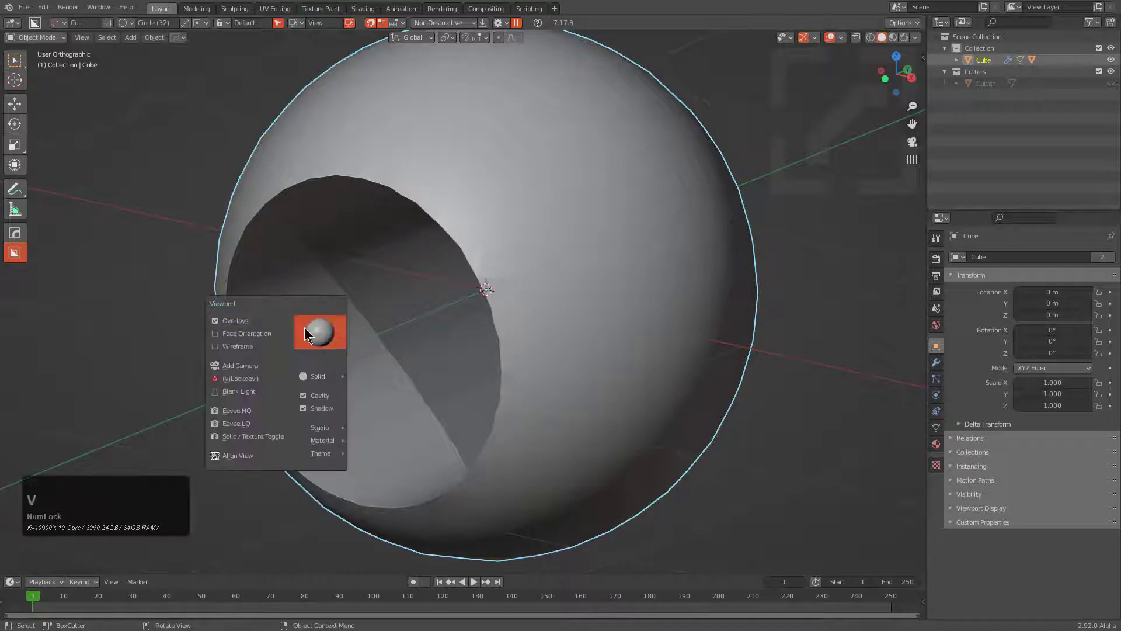
{"action": "left_click", "coordinate": [248, 346]}
Examine the wireframe around the hole's rim and along its inner walls from several angles
{"action": "middle_click_drag", "start_coordinate": [401, 319], "coordinate": [548, 350]}
{"action": "scroll", "coordinate": [500, 321], "scroll_direction": "up", "scroll_amount": 2}
{"action": "scroll", "coordinate": [551, 411], "scroll_direction": "down", "scroll_amount": 2}
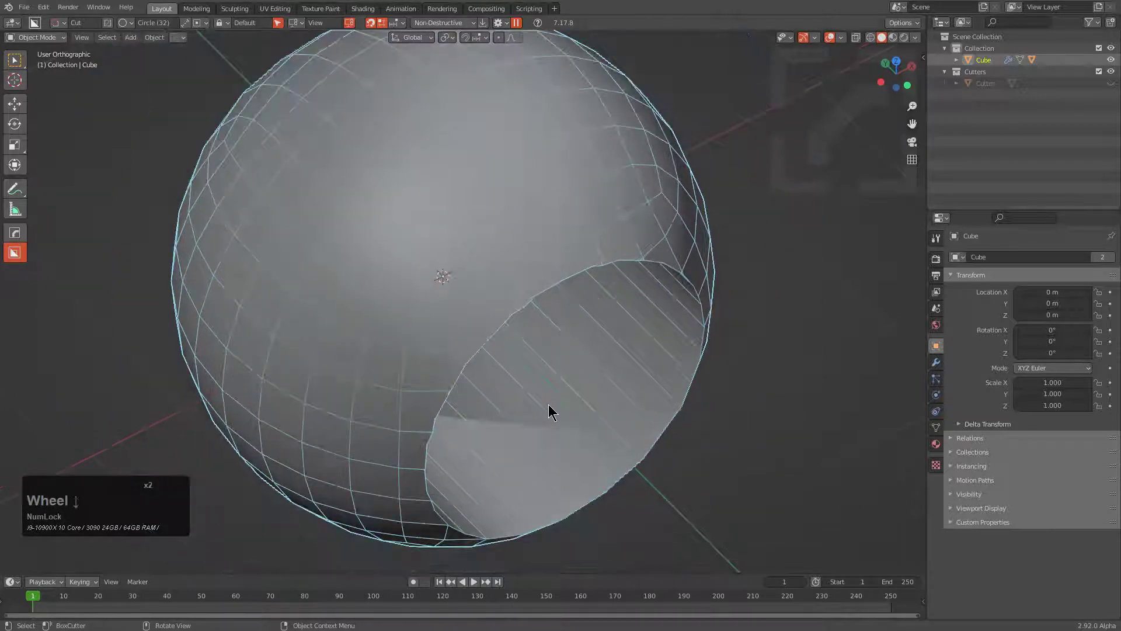
{"action": "middle_click_drag", "start_coordinate": [551, 411], "coordinate": [440, 376]}
{"action": "scroll", "coordinate": [230, 310], "scroll_direction": "up", "scroll_amount": 2}
{"action": "middle_click_drag", "start_coordinate": [230, 310], "coordinate": [481, 299]}
{"action": "scroll", "coordinate": [474, 412], "scroll_direction": "up", "scroll_amount": 3}
{"action": "scroll", "coordinate": [445, 380], "scroll_direction": "up", "scroll_amount": 2}
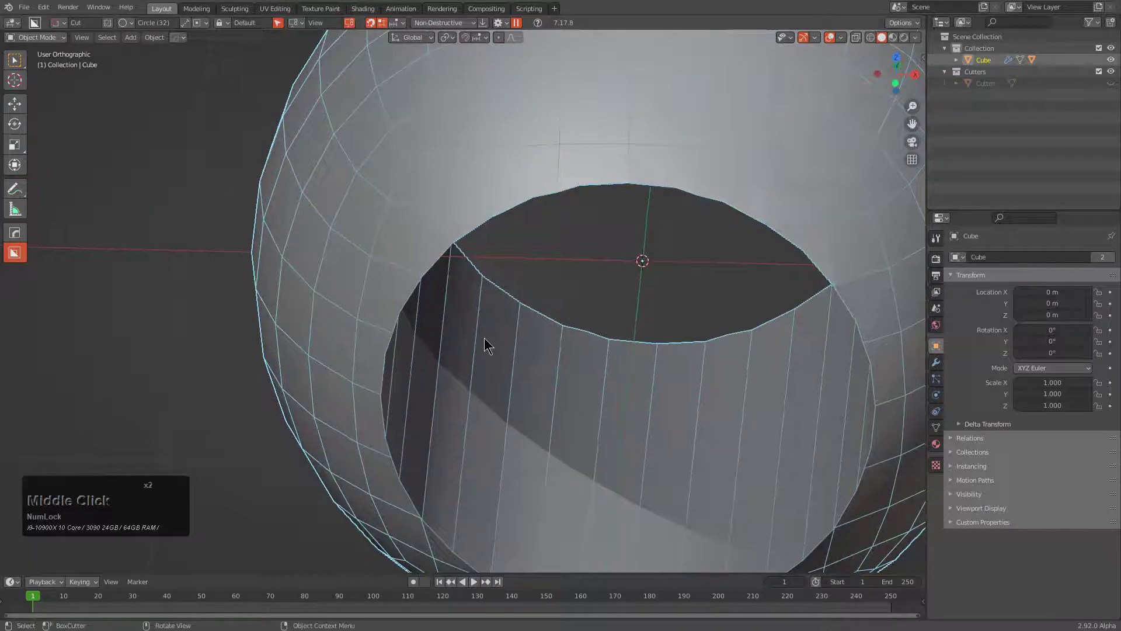
{"action": "middle_click_drag", "start_coordinate": [485, 345], "coordinate": [479, 353]}
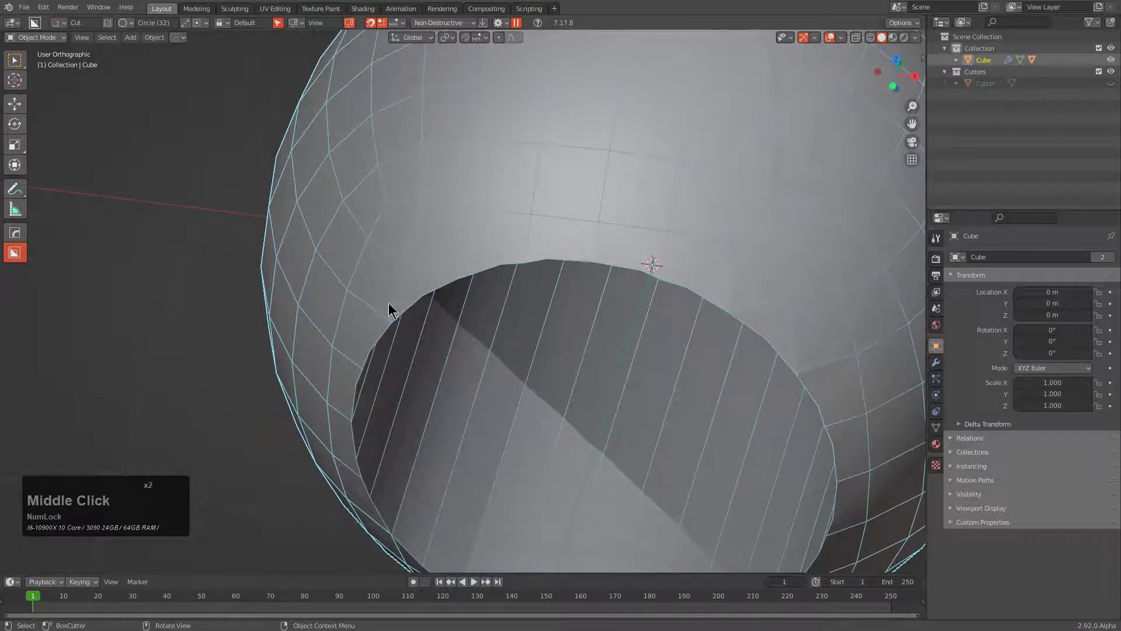
{"action": "middle_click_drag", "start_coordinate": [366, 395], "coordinate": [340, 286]}
{"action": "middle_click_drag", "start_coordinate": [316, 463], "coordinate": [380, 349]}
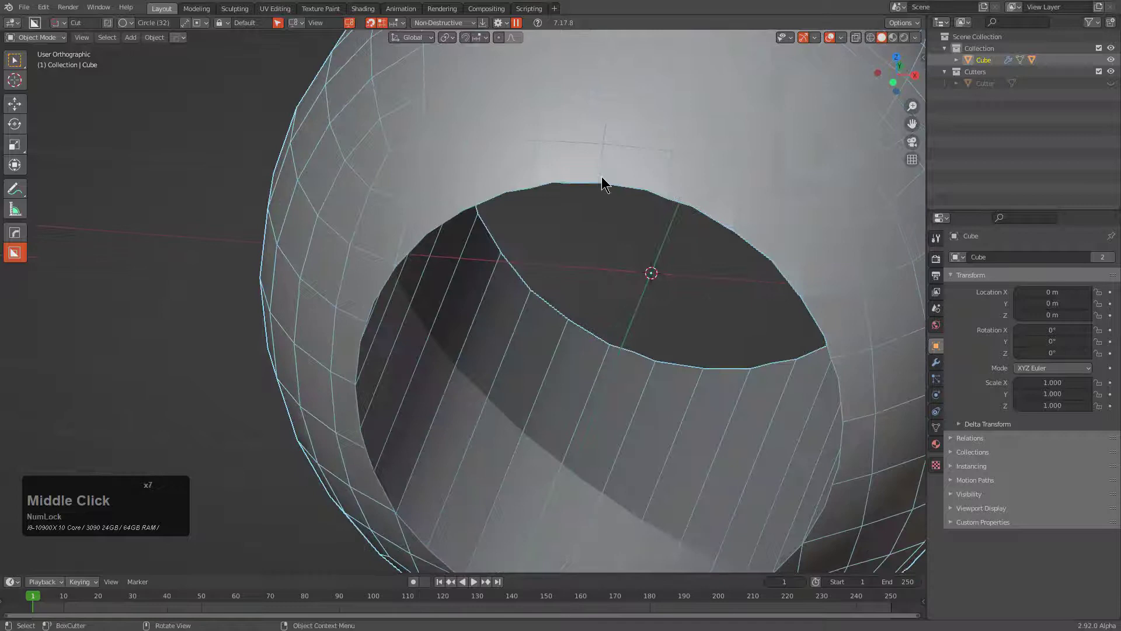
{"action": "scroll", "coordinate": [642, 351], "scroll_direction": "down", "scroll_amount": 3}
{"action": "middle_click_drag", "start_coordinate": [643, 350], "coordinate": [512, 356]}
Turn off the wireframe overlay and show the sphere's modifier stack
{"action": "key", "text": "v"}
{"action": "left_click", "coordinate": [640, 343]}
{"action": "left_click", "coordinate": [937, 362]}
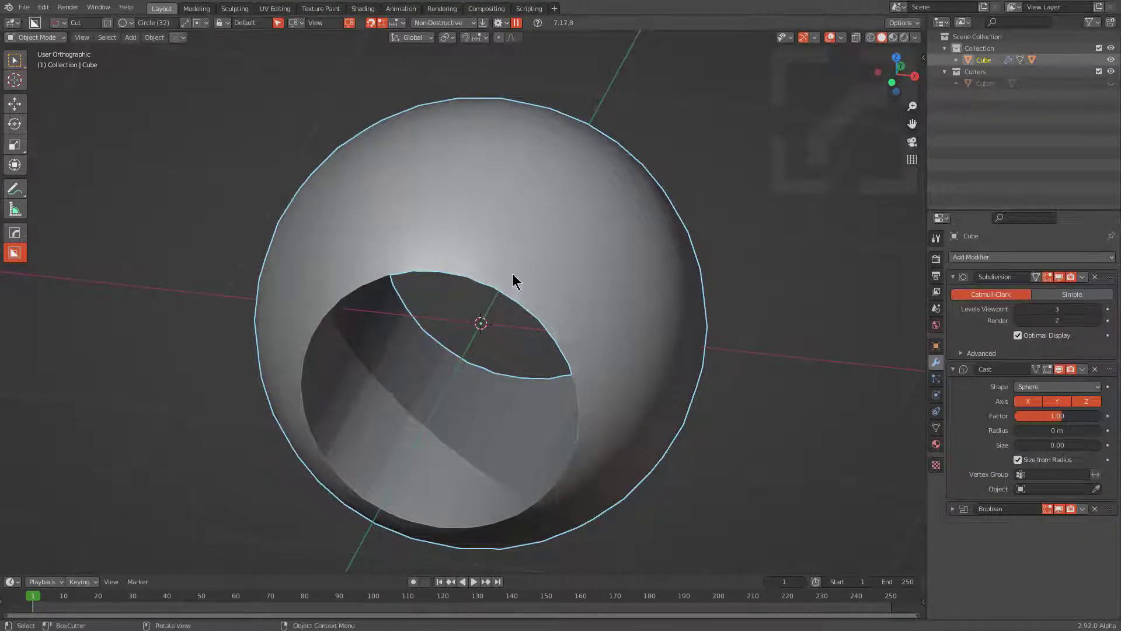
Raise the sphere's viewport subdivision level to 5 and inspect the shading on the hole's rim and inner walls
{"action": "left_click", "coordinate": [1101, 309]}
{"action": "middle_click_drag", "start_coordinate": [467, 295], "coordinate": [444, 277]}
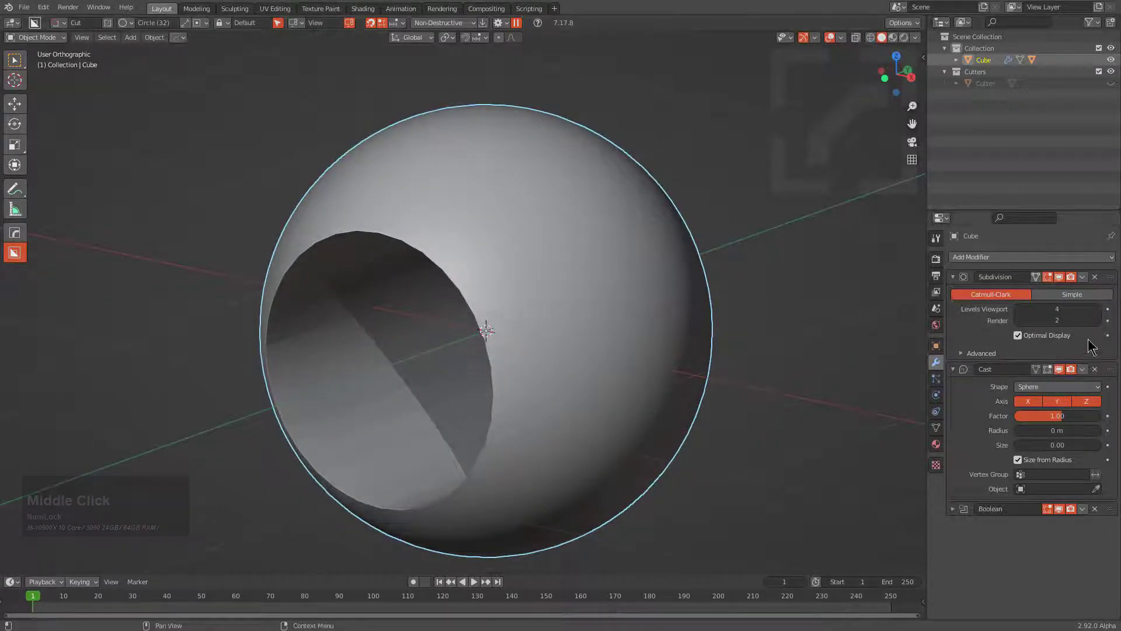
{"action": "left_click", "coordinate": [1102, 309]}
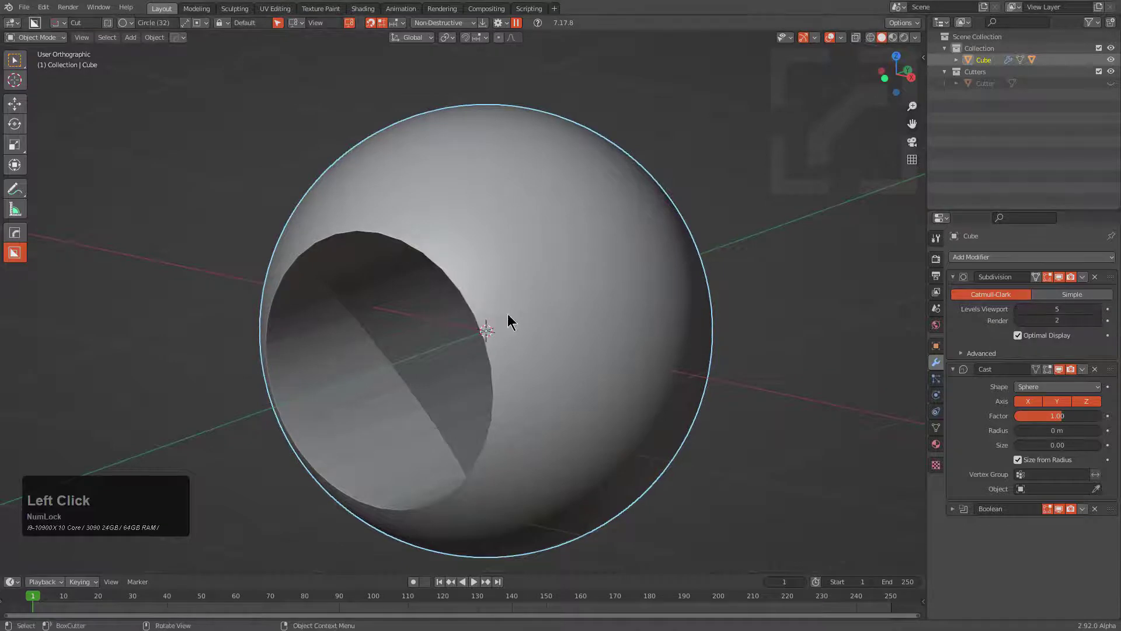
{"action": "middle_click_drag", "start_coordinate": [509, 318], "coordinate": [528, 345]}
{"action": "scroll", "coordinate": [350, 311], "scroll_direction": "up", "scroll_amount": 2}
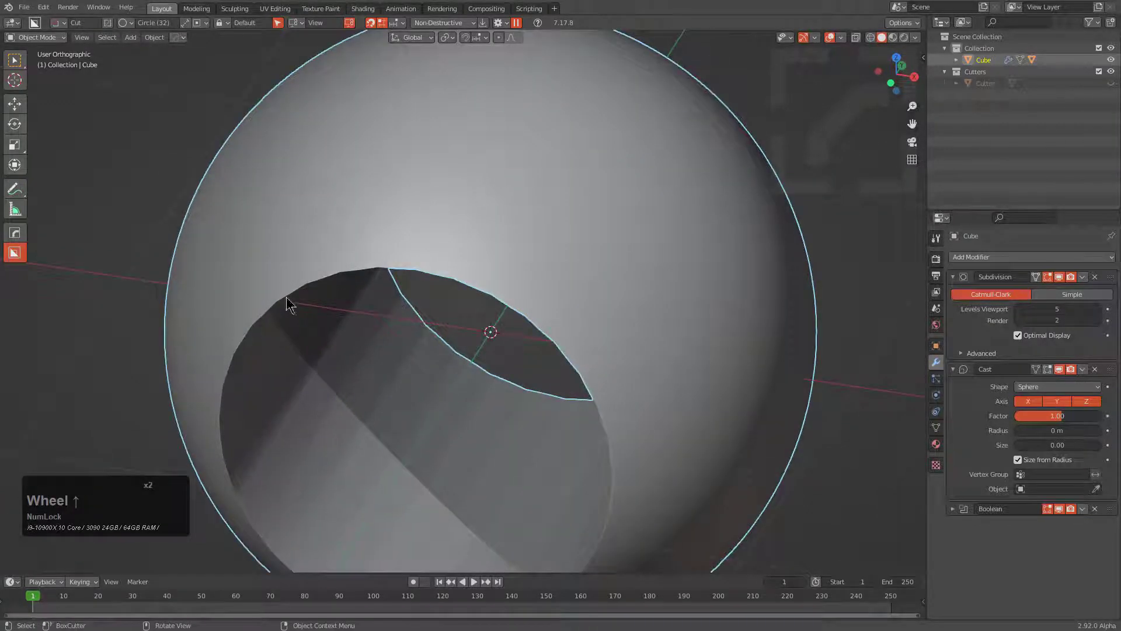
{"action": "middle_click_drag", "start_coordinate": [566, 458], "coordinate": [490, 296]}
{"action": "scroll", "coordinate": [489, 296], "scroll_direction": "up", "scroll_amount": 1}
{"action": "scroll", "coordinate": [490, 296], "scroll_direction": "up", "scroll_amount": 1}
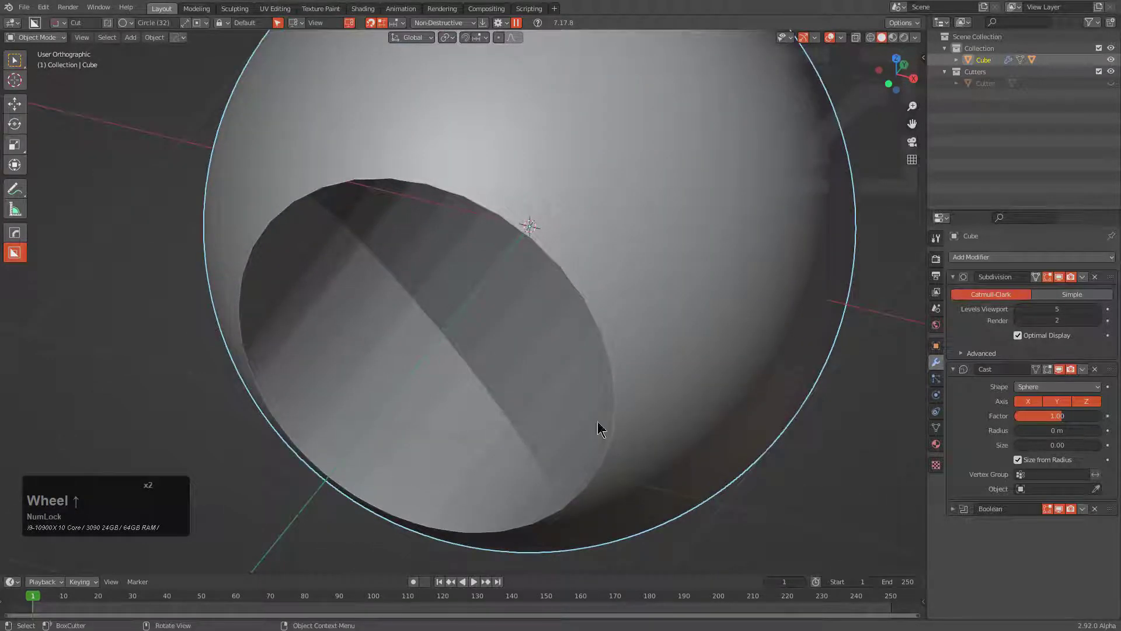
Reveal the hole's cylindrical cutter through the HardOps modifier scroll and apply Sharpen to it
{"action": "key", "text": "q"}
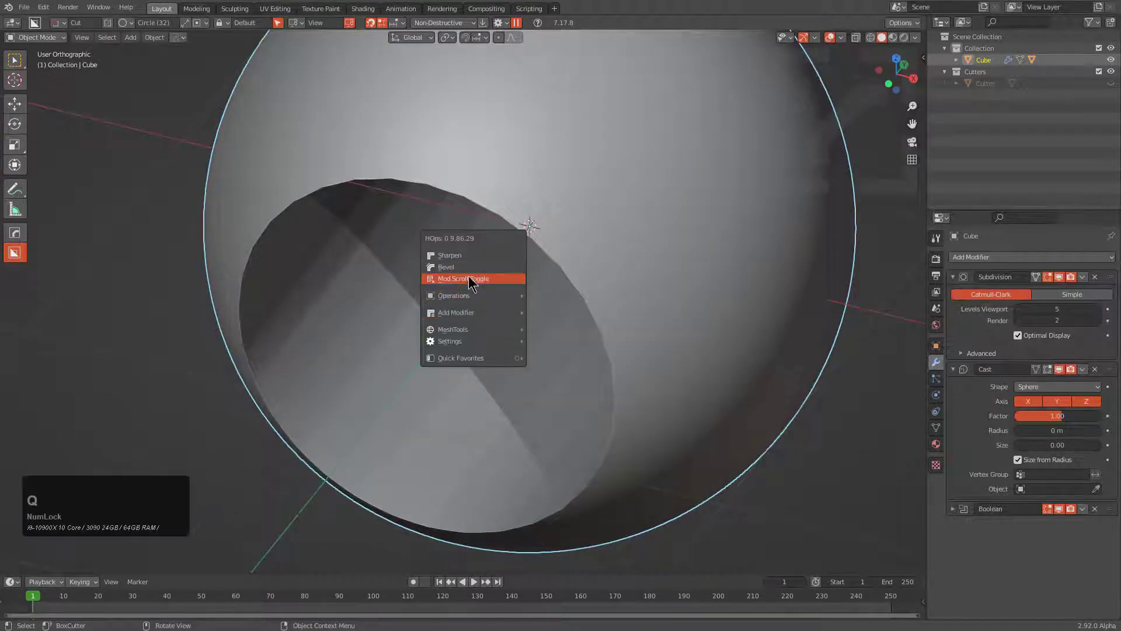
{"action": "left_click", "coordinate": [470, 280]}
{"action": "scroll", "coordinate": [471, 283], "scroll_direction": "down", "scroll_amount": 1}
{"action": "middle_click_drag", "start_coordinate": [465, 292], "coordinate": [594, 318]}
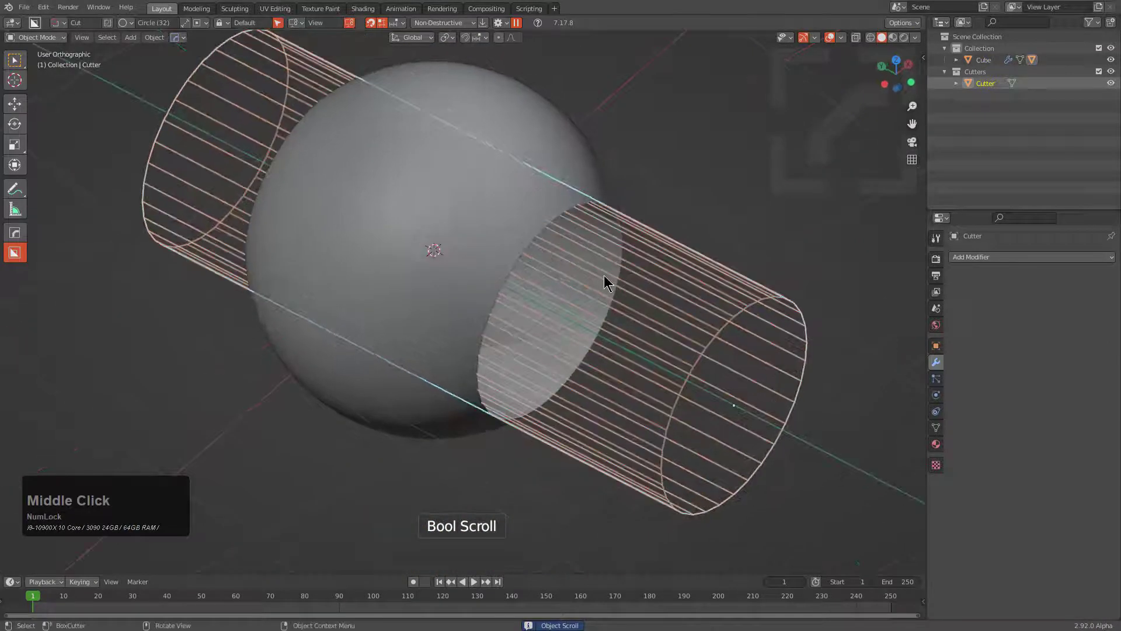
{"action": "key", "text": "q"}
{"action": "mouse_move", "coordinate": [578, 335]}
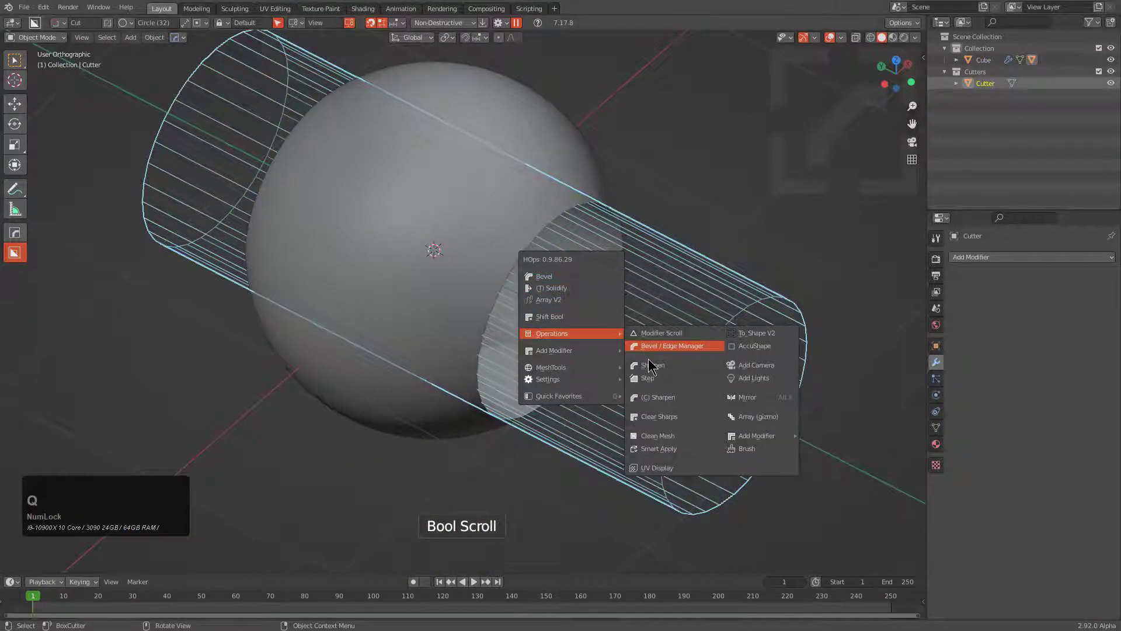
{"action": "left_click", "coordinate": [650, 367]}
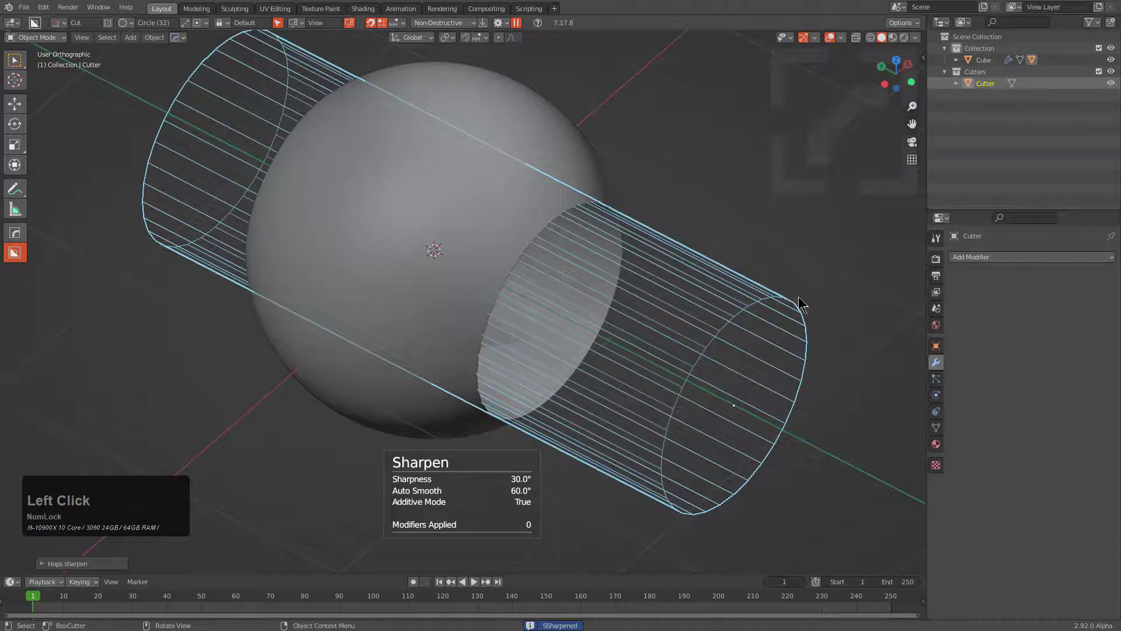
Enable crease and seam marking in the HardOps sharp options and sharpen the cutter again
{"action": "key", "text": "grave"}
{"action": "left_click_drag", "start_coordinate": [613, 362], "coordinate": [611, 371]}
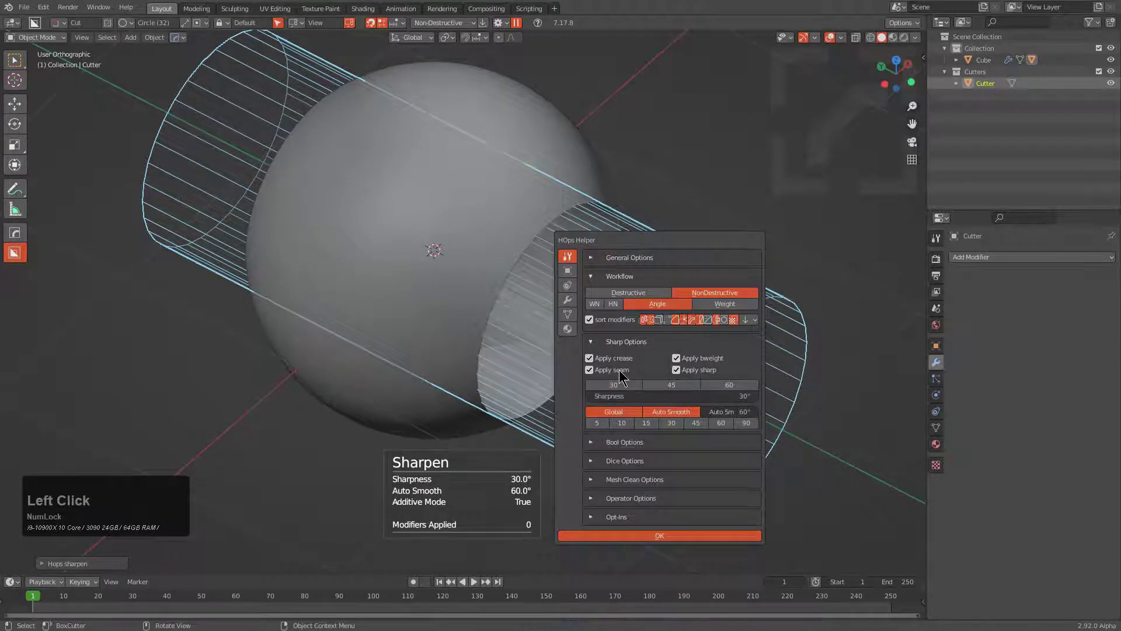
{"action": "key", "text": "q"}
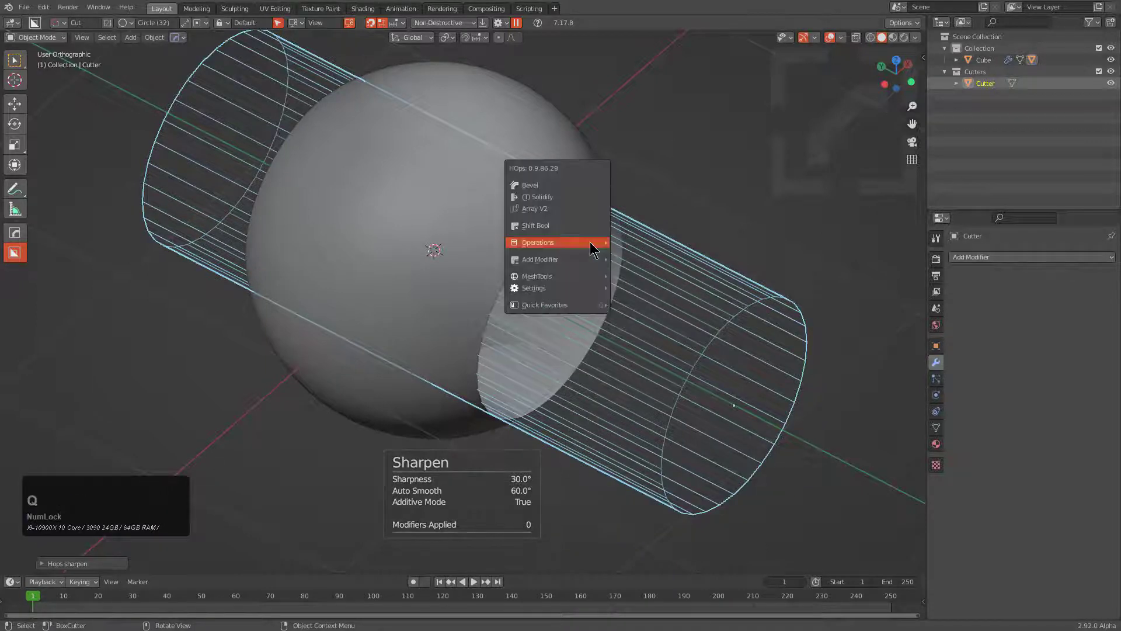
{"action": "mouse_move", "coordinate": [551, 242]}
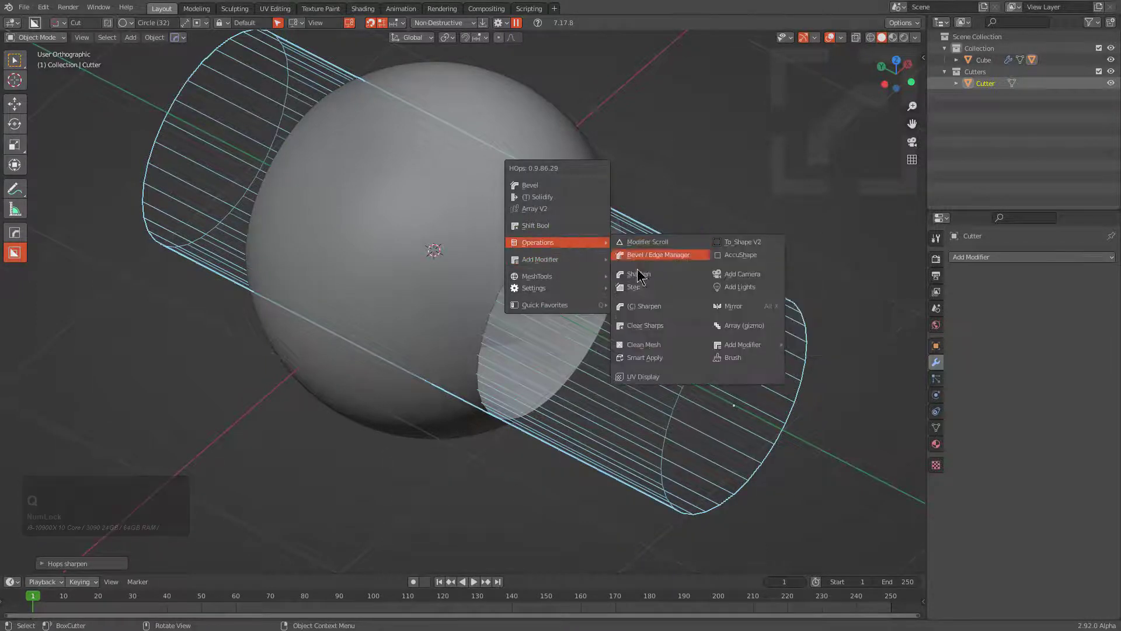
{"action": "left_click", "coordinate": [643, 274]}
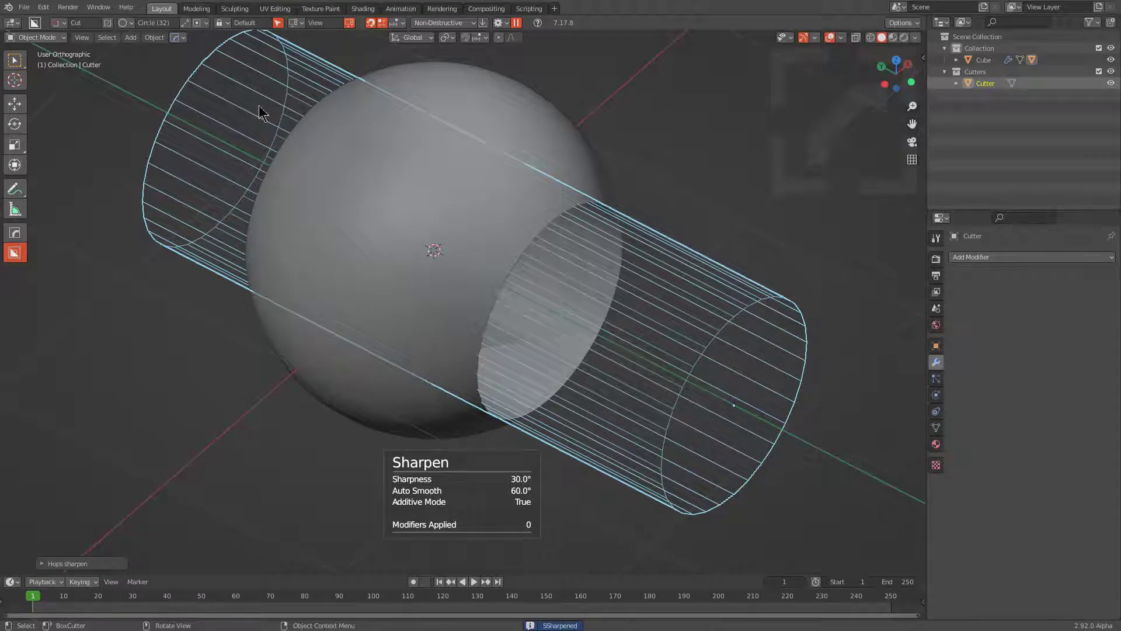
Add a level 1 subdivision to the cutter and check the smoothness of the hole's inner walls
{"action": "key", "text": "ctrl+1"}
{"action": "middle_click_drag", "start_coordinate": [671, 311], "coordinate": [390, 192]}
{"action": "scroll", "coordinate": [464, 276], "scroll_direction": "up", "scroll_amount": 2}
{"action": "mouse_move", "coordinate": [395, 280]}
{"action": "middle_mouse_down"}
{"action": "mouse_move", "coordinate": [372, 298]}
{"action": "mouse_move", "coordinate": [401, 273]}
{"action": "middle_mouse_up"}
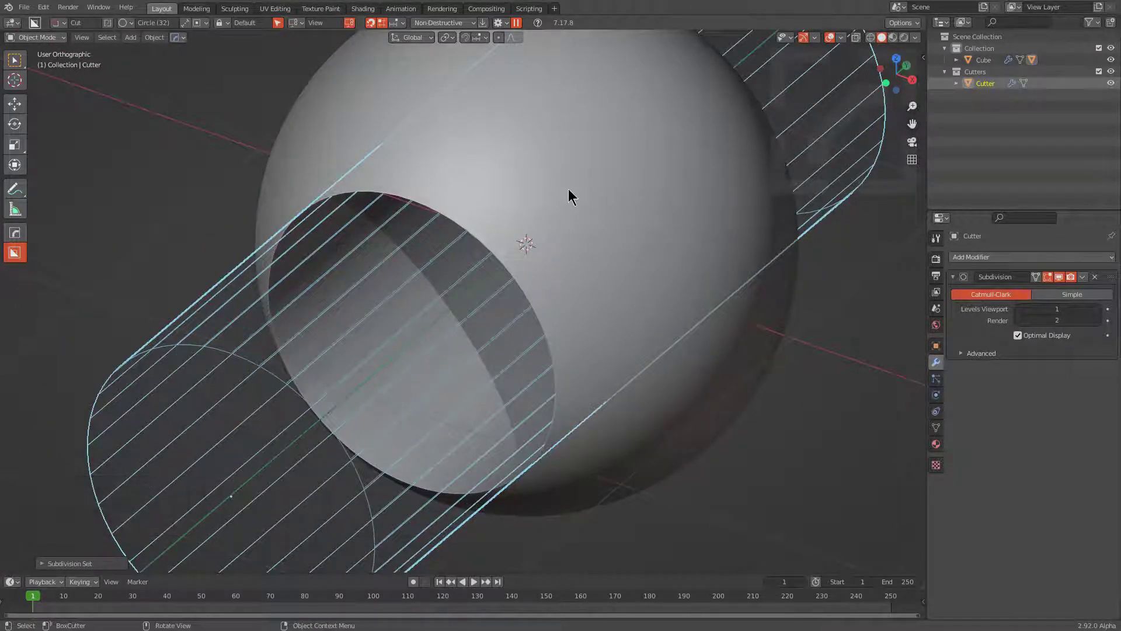
Set the sphere's viewport subdivision level to 3 and inspect the hole's rim and walls up close
{"action": "left_click", "coordinate": [390, 207]}
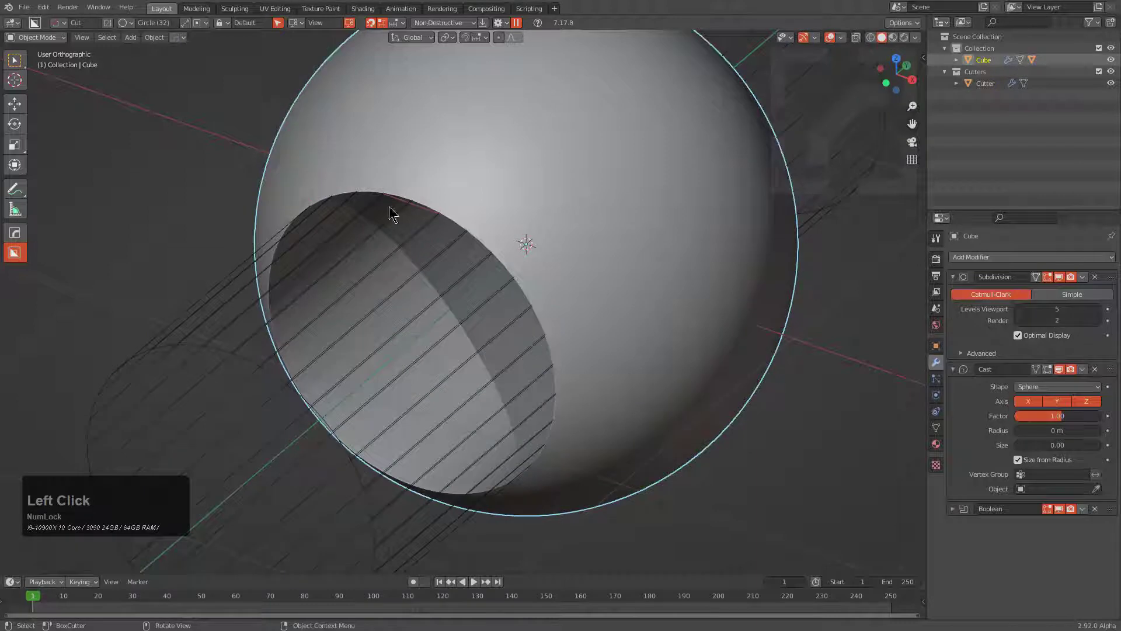
{"action": "left_click", "coordinate": [1018, 308]}
{"action": "left_click", "coordinate": [1018, 308]}
{"action": "left_click", "coordinate": [1018, 308]}
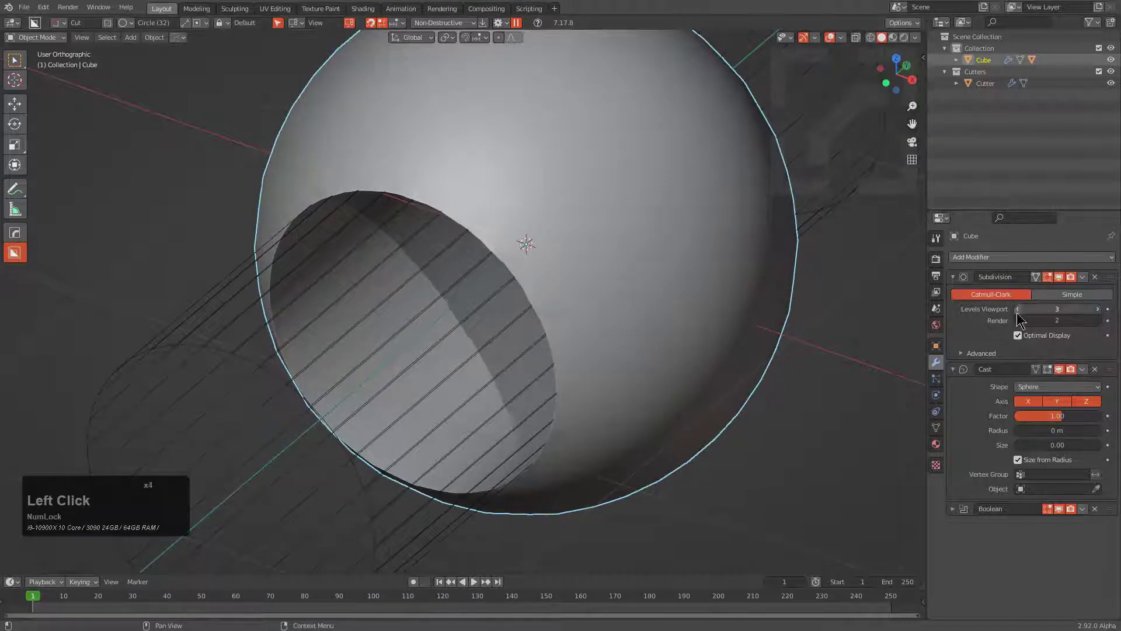
{"action": "left_click", "coordinate": [1099, 308]}
{"action": "middle_click_drag", "start_coordinate": [816, 292], "coordinate": [671, 279]}
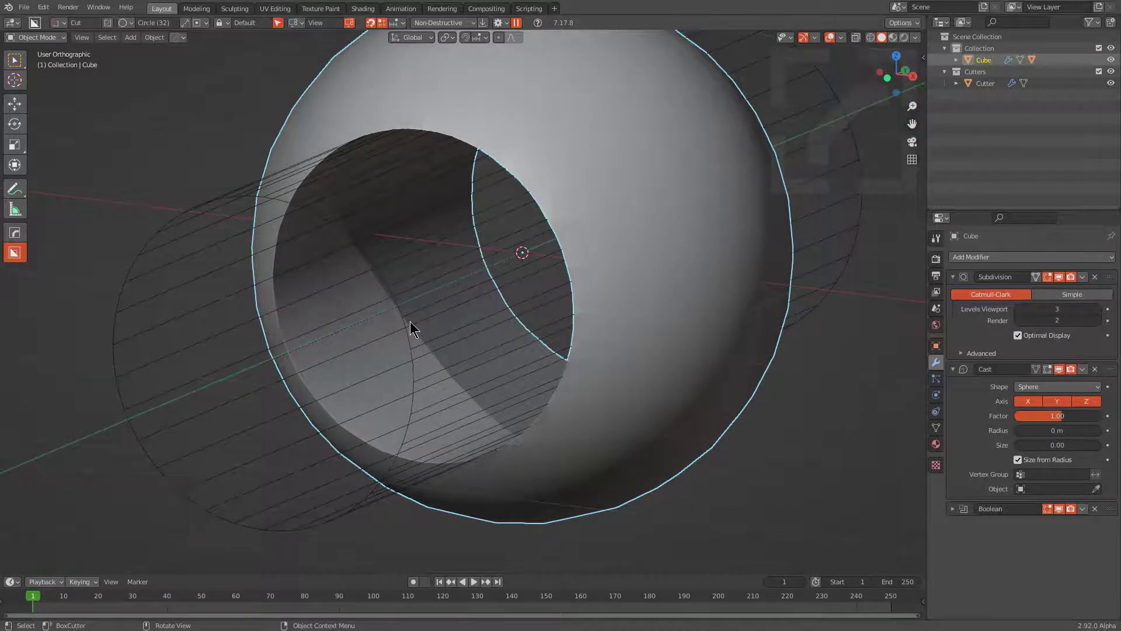
{"action": "middle_click_drag", "start_coordinate": [410, 321], "coordinate": [417, 345]}
{"action": "scroll", "coordinate": [417, 345], "scroll_direction": "up", "scroll_amount": 3}
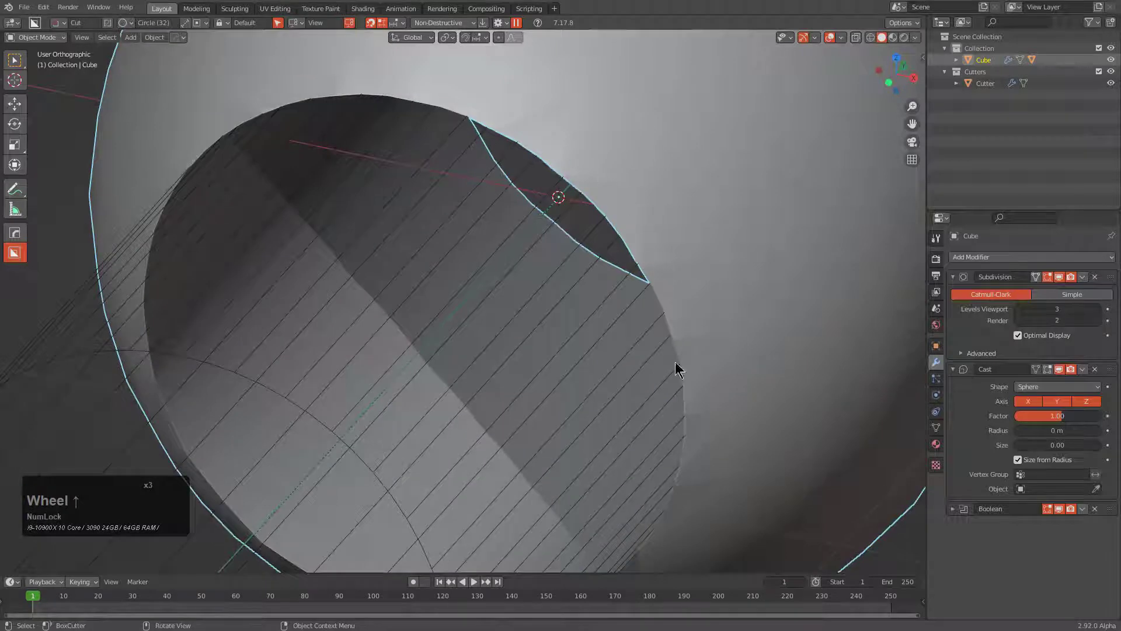
Step the sphere's viewport subdivision up to level 4 and to level 5, comparing the shading around the hole
{"action": "left_click", "coordinate": [1101, 309]}
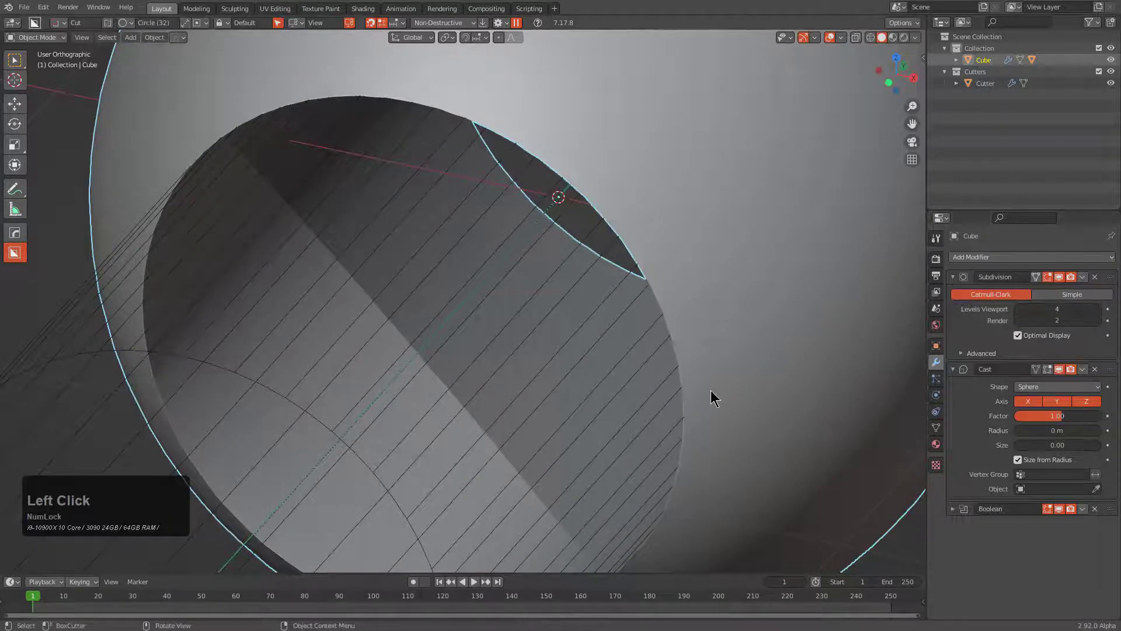
{"action": "middle_click_drag", "start_coordinate": [712, 392], "coordinate": [677, 294]}
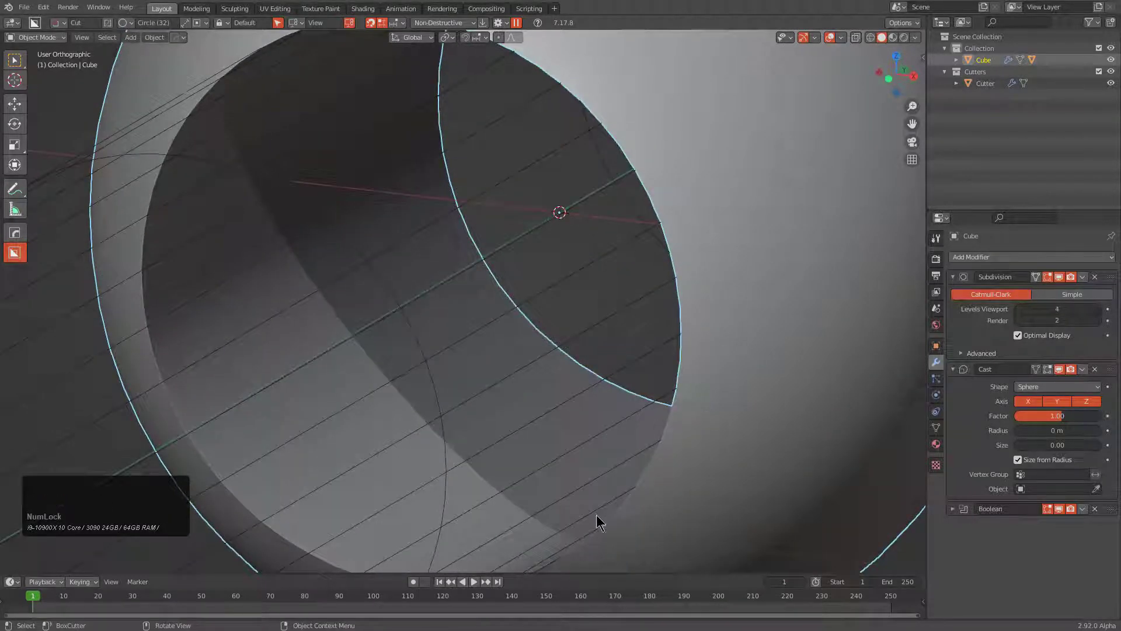
{"action": "scroll", "coordinate": [656, 351], "scroll_direction": "down", "scroll_amount": 3}
{"action": "middle_click_drag", "start_coordinate": [656, 351], "coordinate": [628, 335]}
{"action": "left_click", "coordinate": [1098, 309]}
{"action": "middle_click_drag", "start_coordinate": [583, 357], "coordinate": [541, 370]}
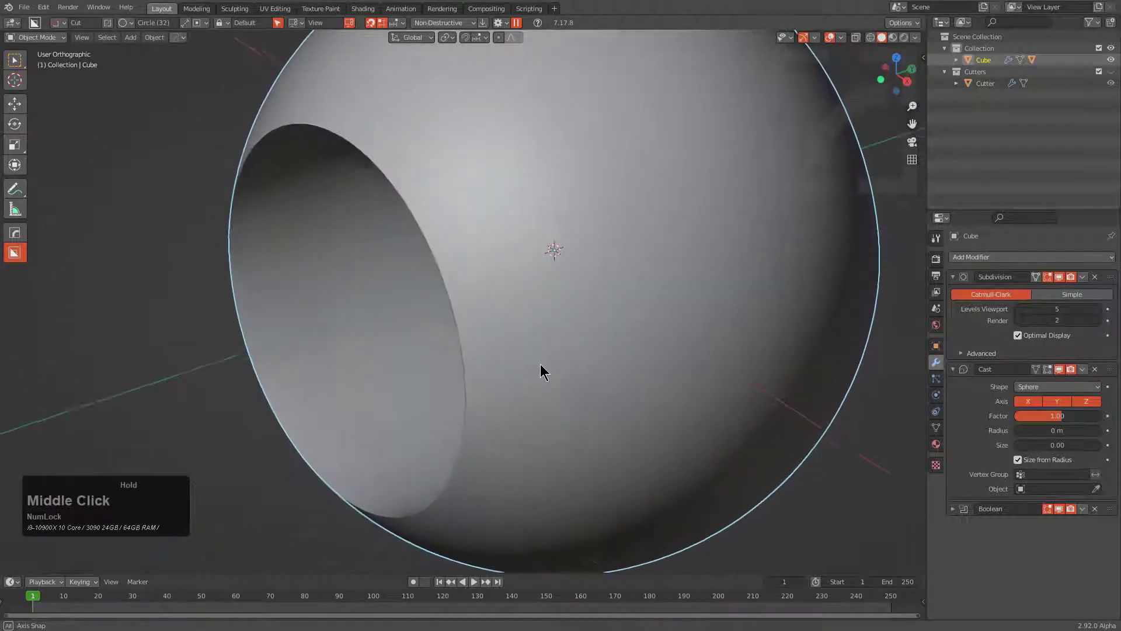
{"action": "middle_click_drag", "start_coordinate": [380, 284], "coordinate": [451, 308]}
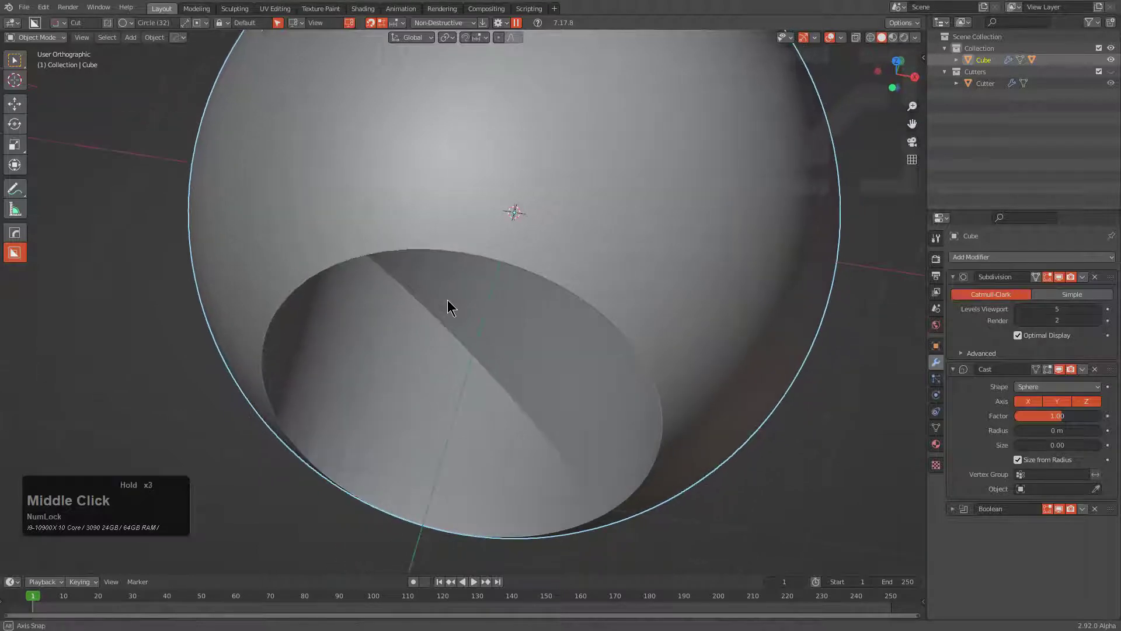
Bring the sphere's viewport subdivision back down to level 3 and check the shading along the hole's edge
{"action": "left_click", "coordinate": [1016, 309]}
{"action": "left_click", "coordinate": [1016, 309]}
{"action": "middle_click_drag", "start_coordinate": [759, 318], "coordinate": [413, 208]}
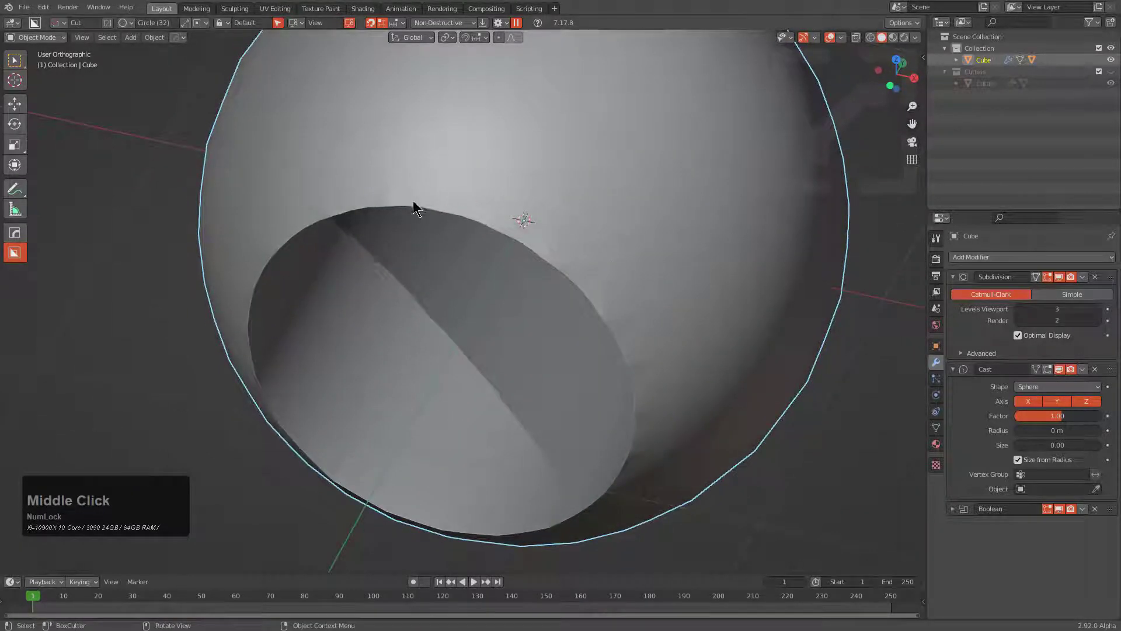
{"action": "scroll", "coordinate": [435, 198], "scroll_direction": "up", "scroll_amount": 2}
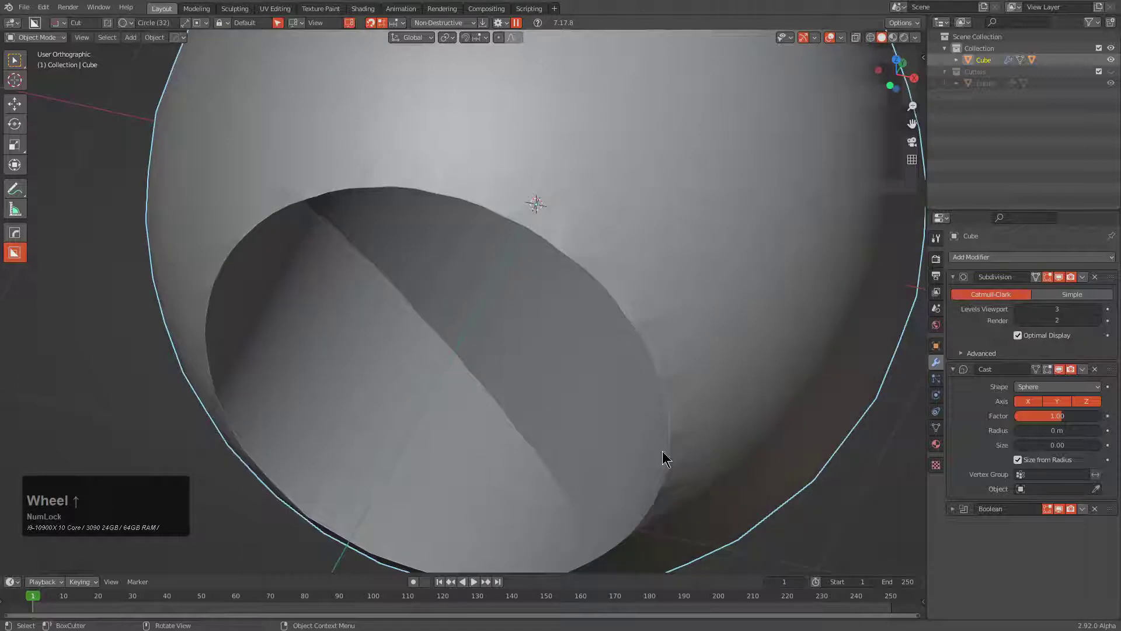
{"action": "middle_click_drag", "start_coordinate": [641, 526], "coordinate": [642, 409]}
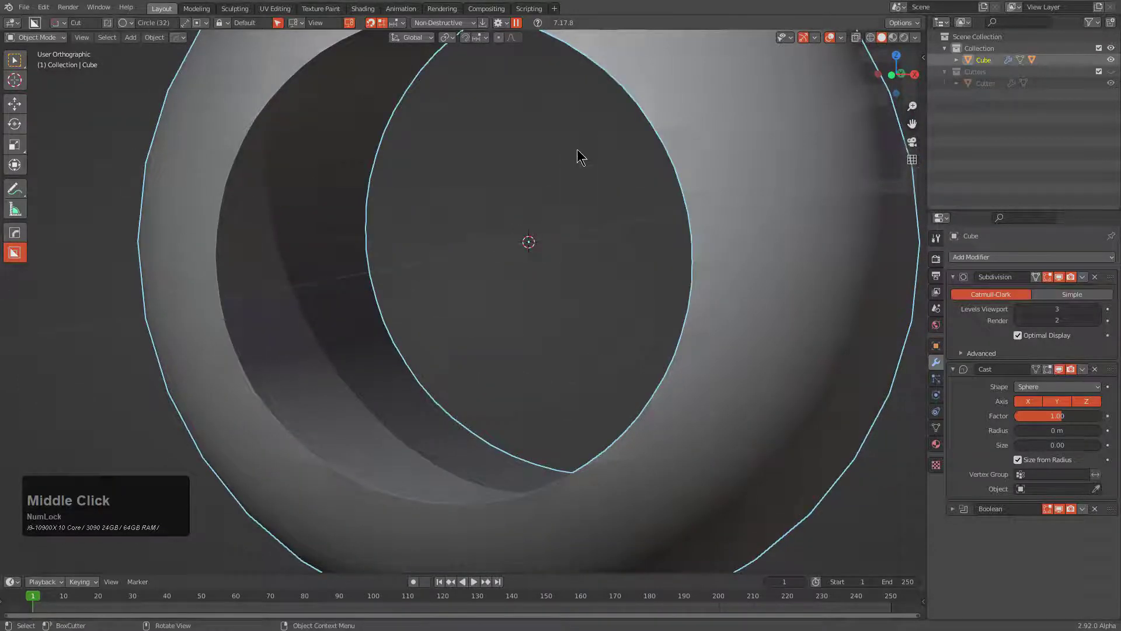
{"action": "middle_click_drag", "start_coordinate": [581, 156], "coordinate": [590, 254]}
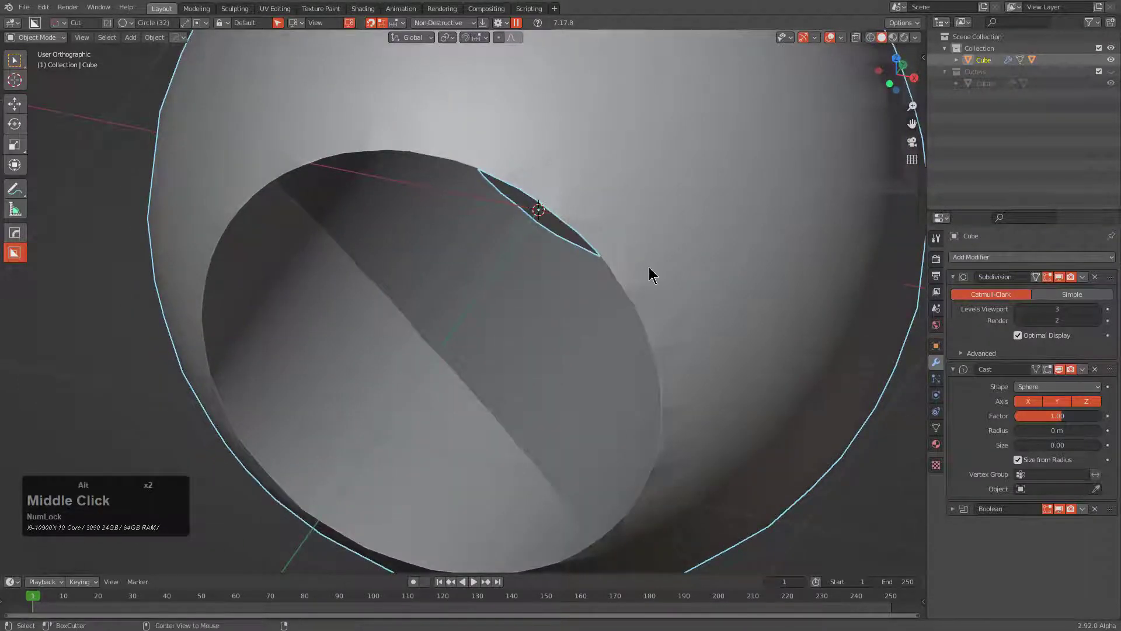
Add a Weld modifier to the sphere with a merge distance of 0.0366 m
{"action": "key", "text": "q"}
{"action": "mouse_move", "coordinate": [635, 291]}
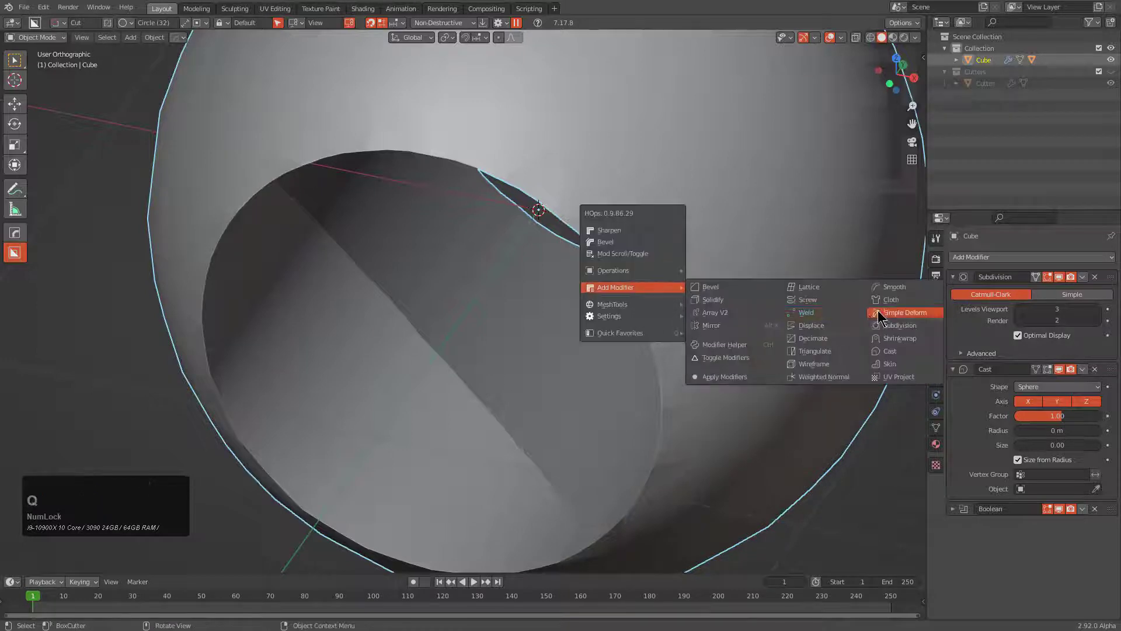
{"action": "left_click", "coordinate": [820, 310]}
{"action": "scroll", "coordinate": [812, 315], "scroll_direction": "up", "scroll_amount": 3}
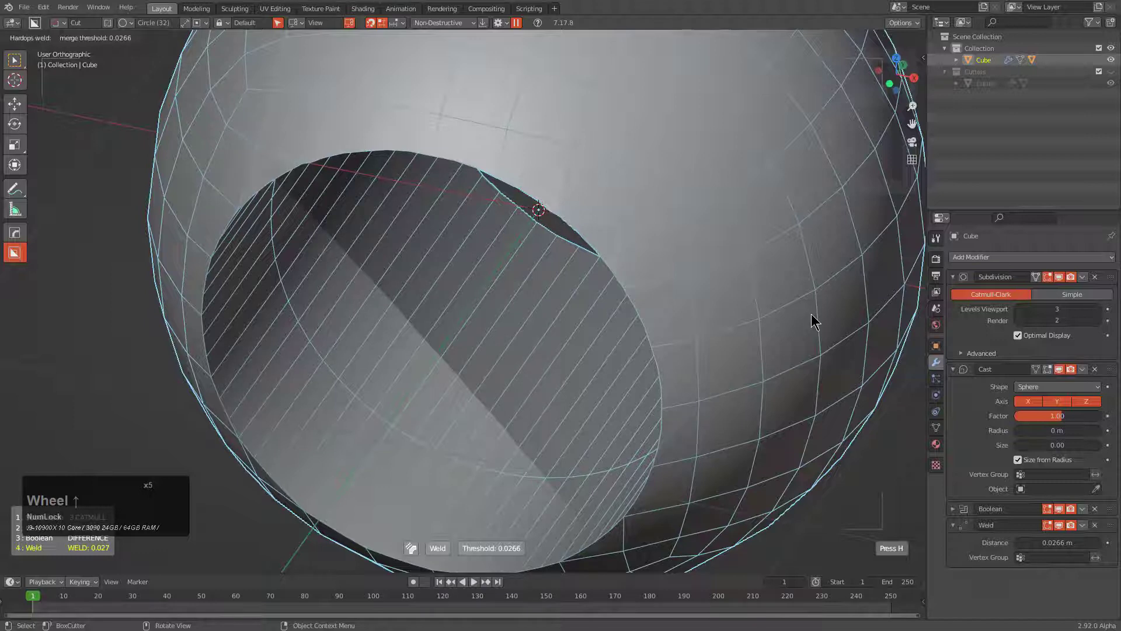
{"action": "scroll", "coordinate": [812, 314], "scroll_direction": "up", "scroll_amount": 1}
{"action": "left_click", "coordinate": [812, 314]}
Examine the welded sphere's shading around the hole's rim and inner walls from several angles
{"action": "scroll", "coordinate": [678, 312], "scroll_direction": "down", "scroll_amount": 1}
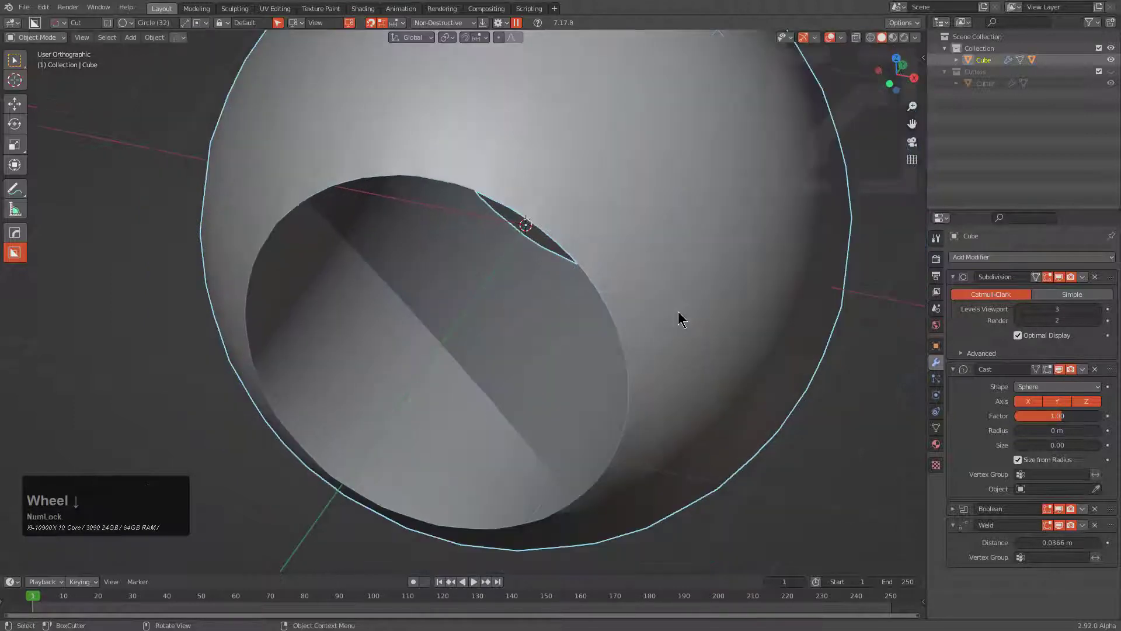
{"action": "middle_click_drag", "start_coordinate": [679, 313], "coordinate": [595, 309]}
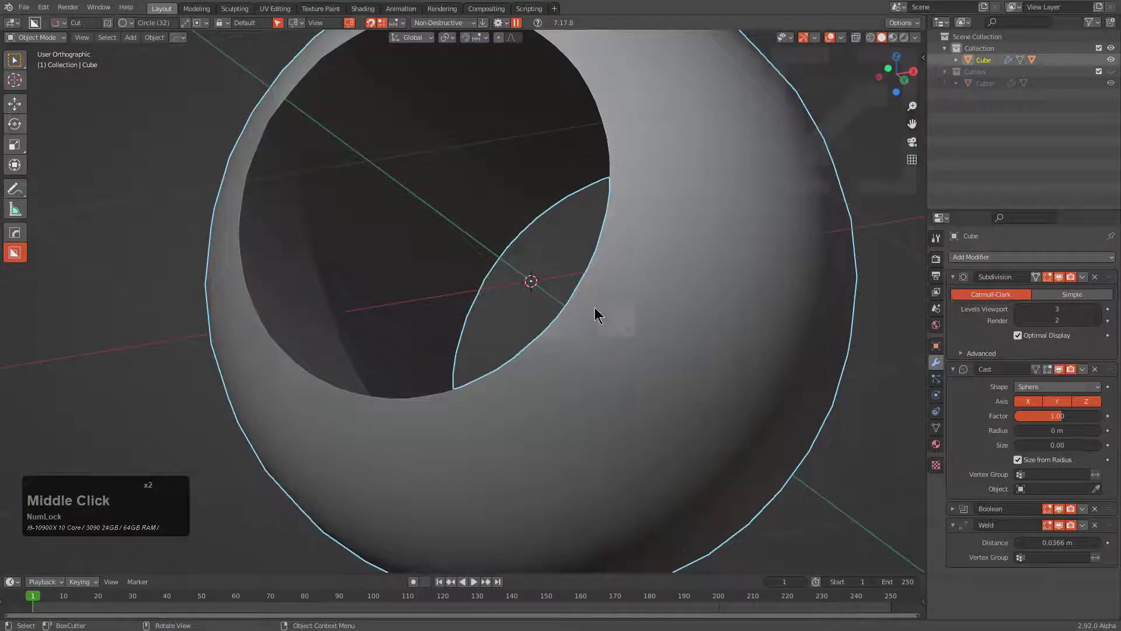
{"action": "scroll", "coordinate": [498, 419], "scroll_direction": "down", "scroll_amount": 1}
{"action": "middle_click_drag", "start_coordinate": [498, 419], "coordinate": [327, 321]}
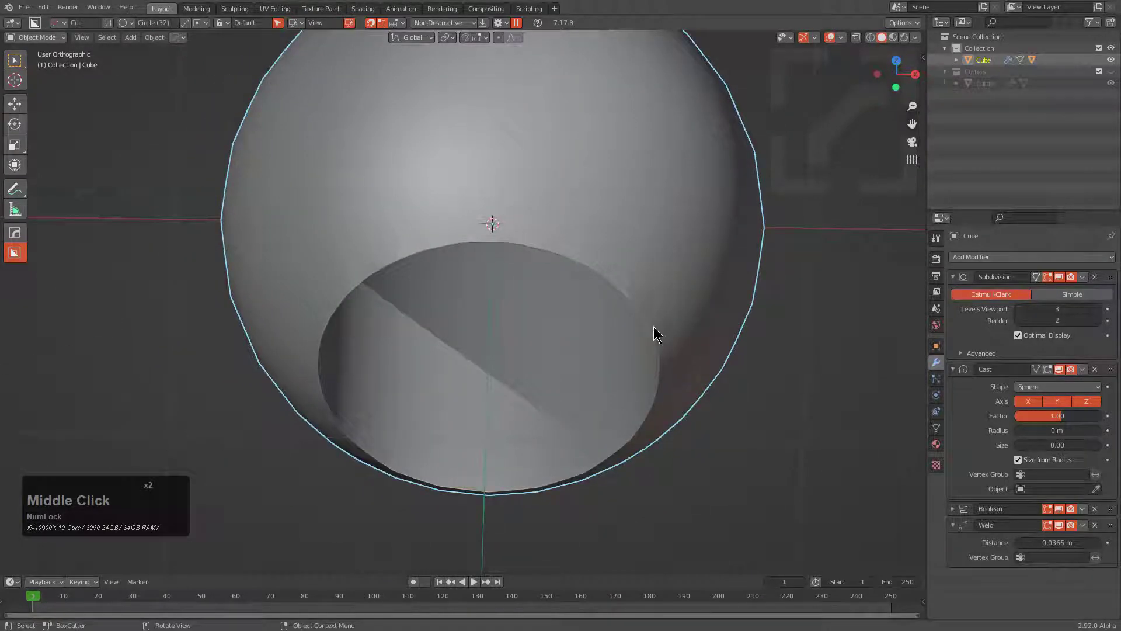
{"action": "middle_click_drag", "start_coordinate": [654, 331], "coordinate": [428, 229]}
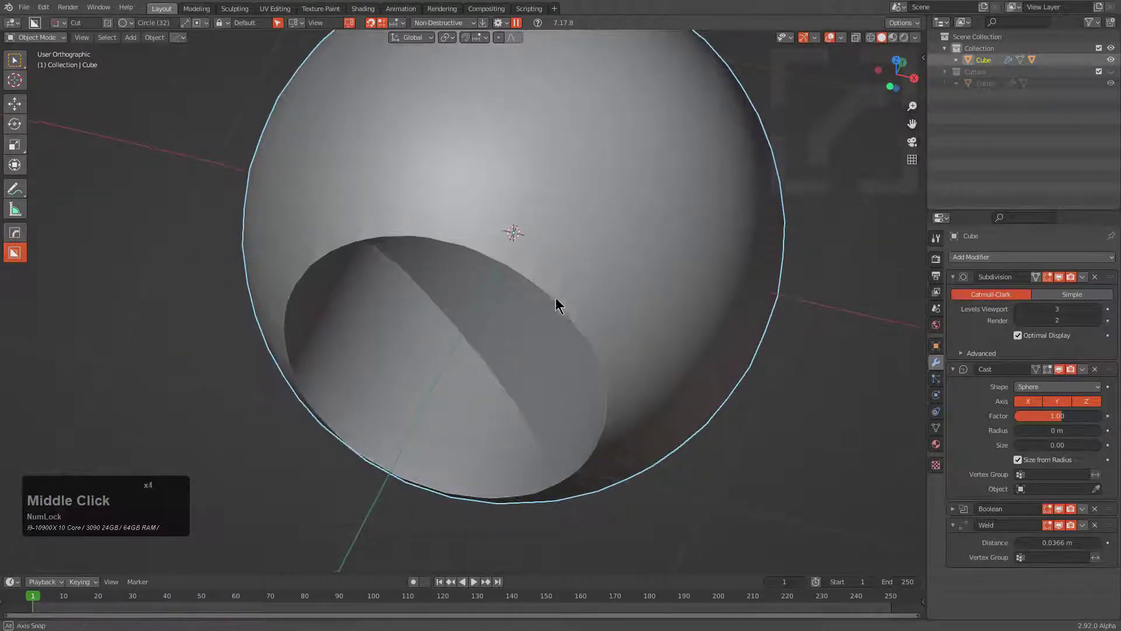
{"action": "middle_click_drag", "start_coordinate": [555, 305], "coordinate": [441, 200]}
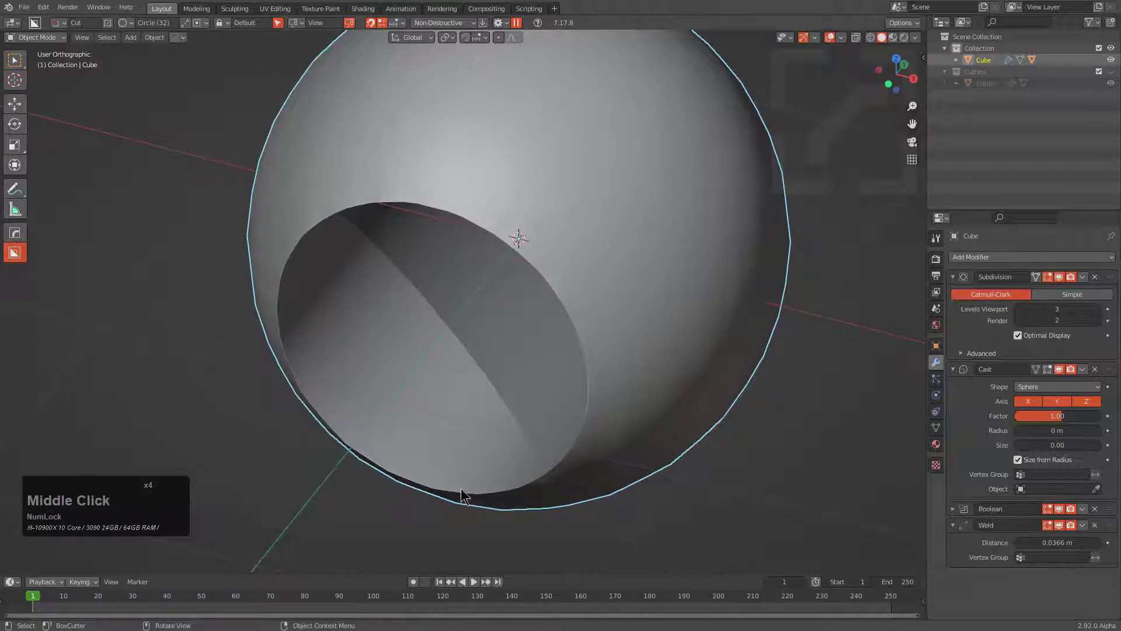